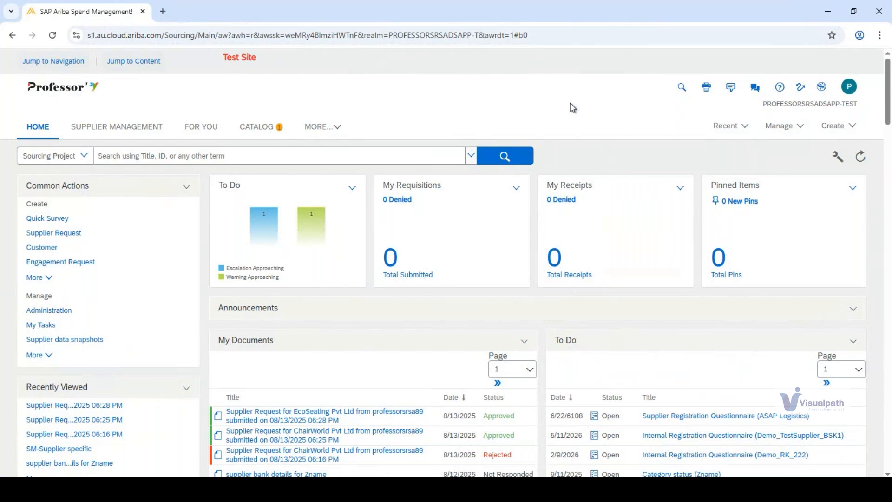
key("ctrl+minus")
key("ctrl+minus")
key("ctrl+minus")
key("ctrl+minus")
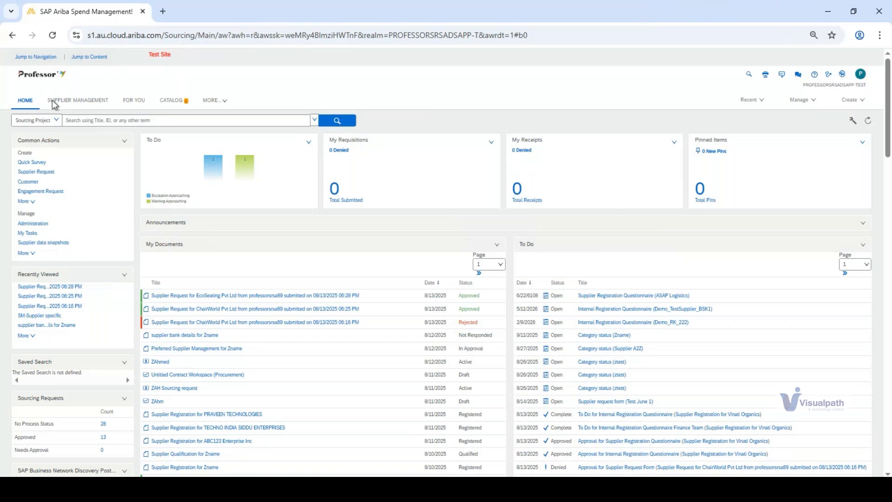
left_click(85, 107)
key("ctrl+plus")
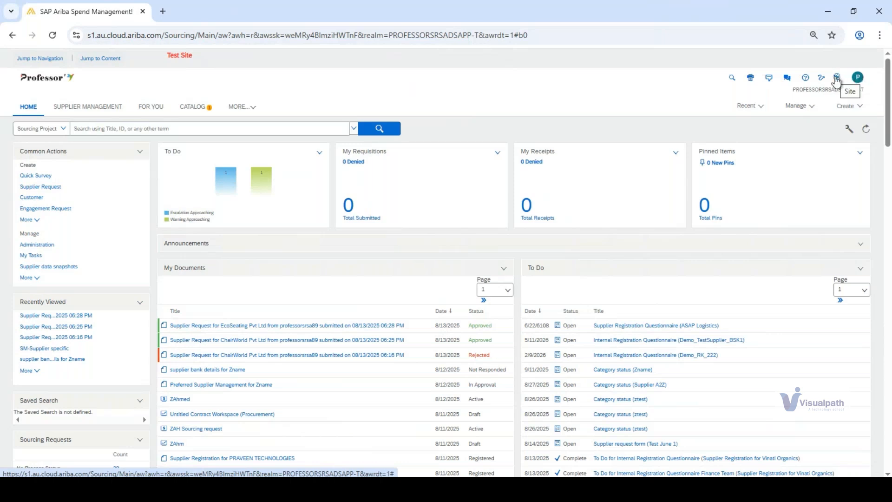
key("ctrl+0")
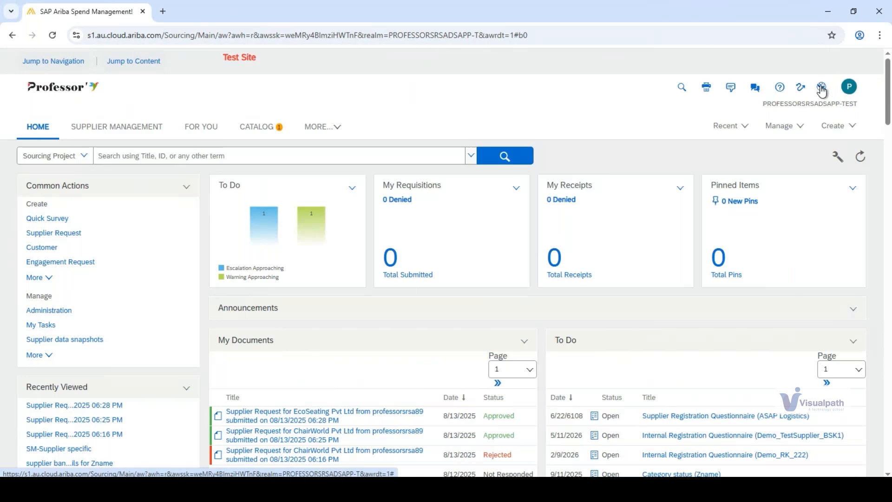
- Switch to the PROFESSORSRSADSAPP-C1-TEST site to view its dashboard and return to the PROFESSORSRSADSAPP-TEST site
left_click(821, 91)
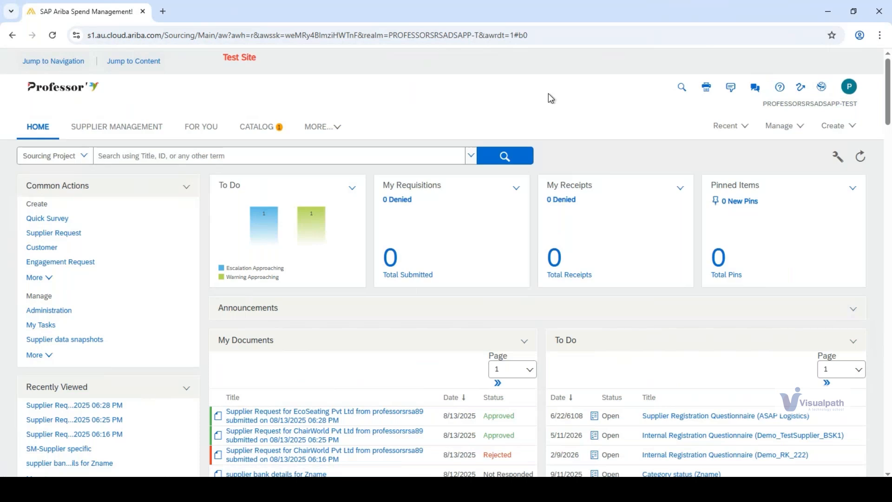
left_click(820, 89)
left_click(811, 105)
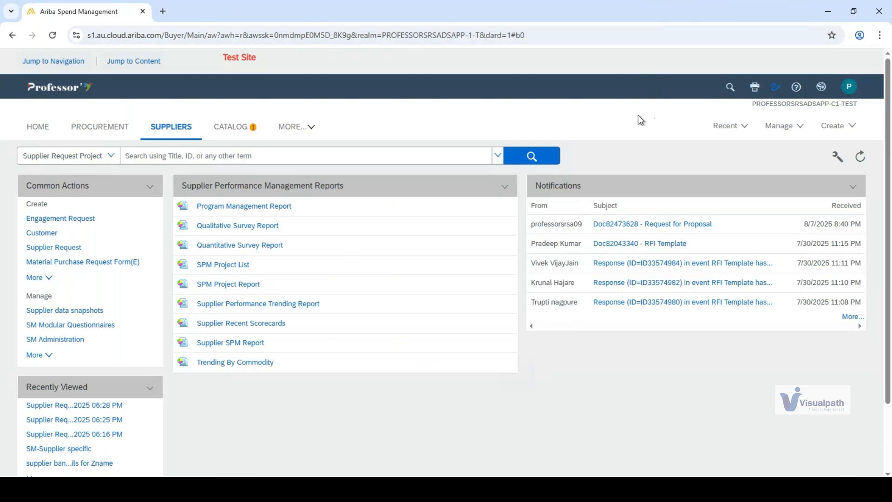
left_click(821, 87)
left_click(818, 105)
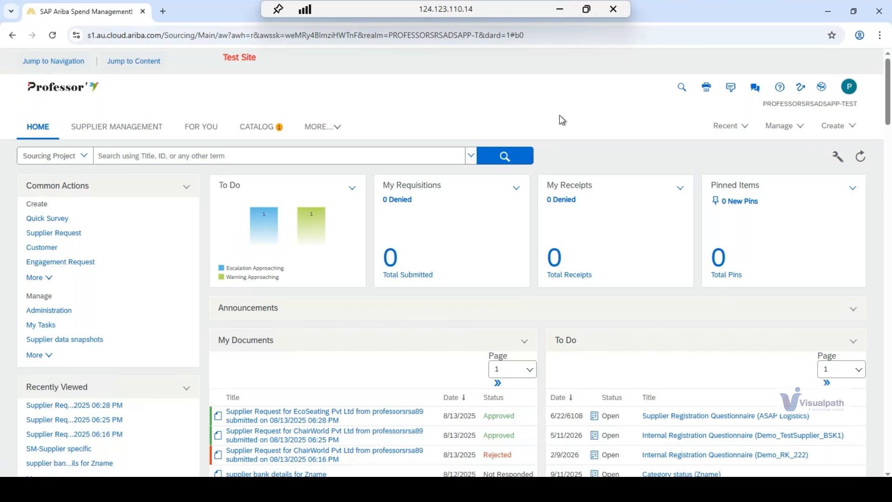
left_click(820, 89)
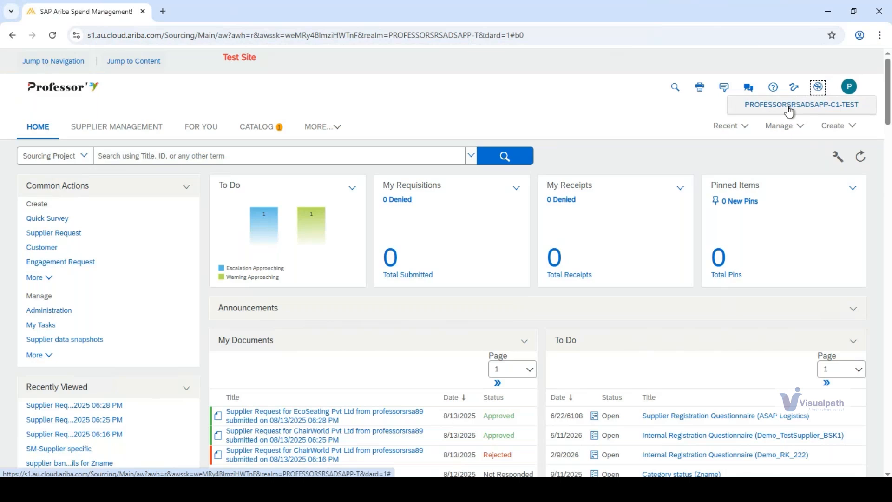
left_click(789, 112)
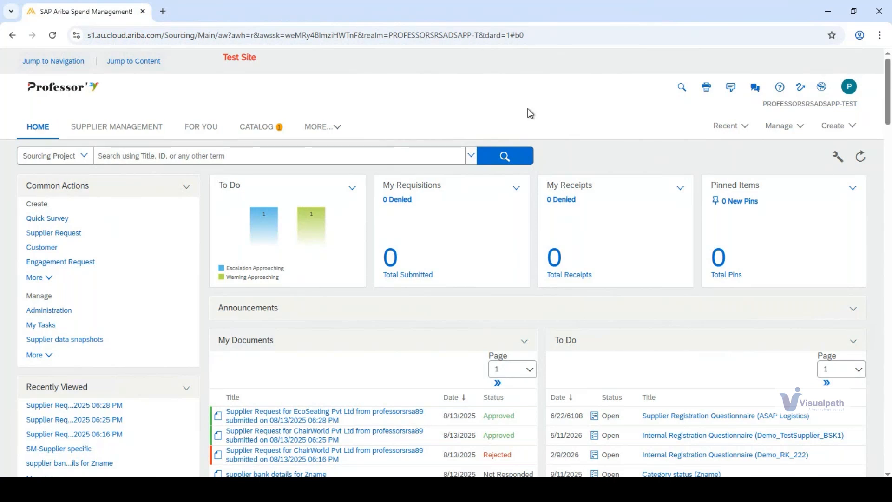
left_click(800, 129)
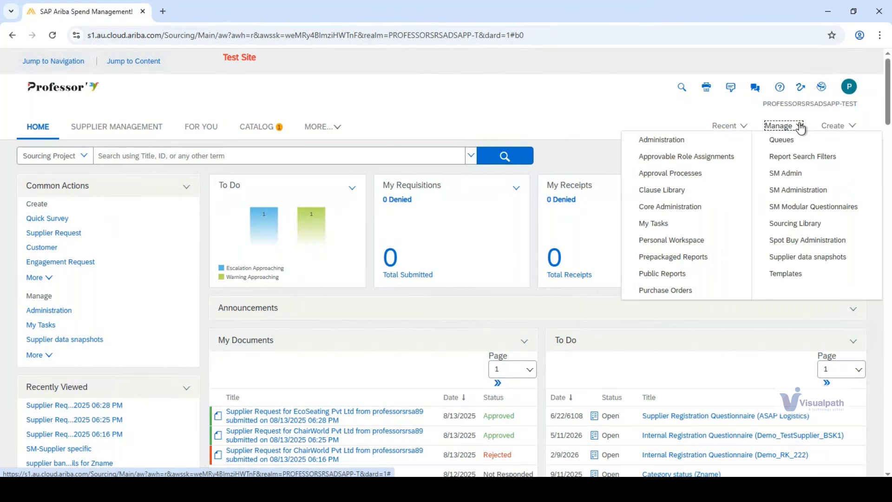
left_click(545, 116)
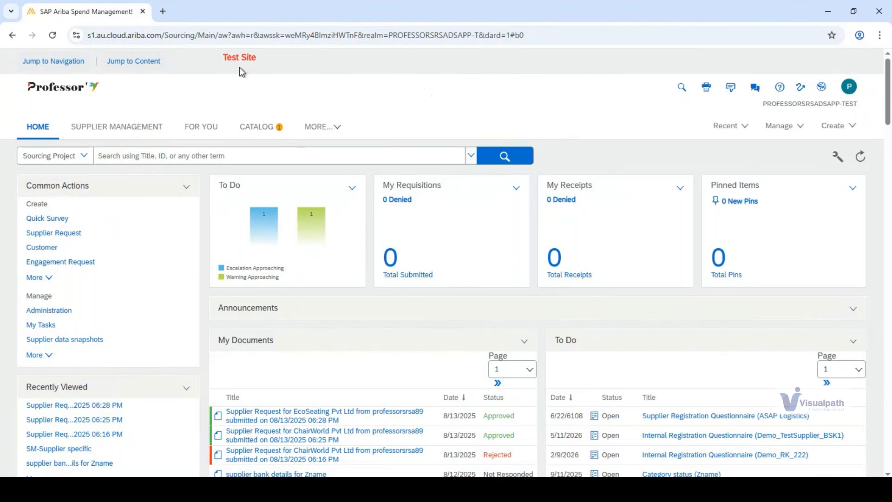
left_click_drag(232, 57, 313, 70)
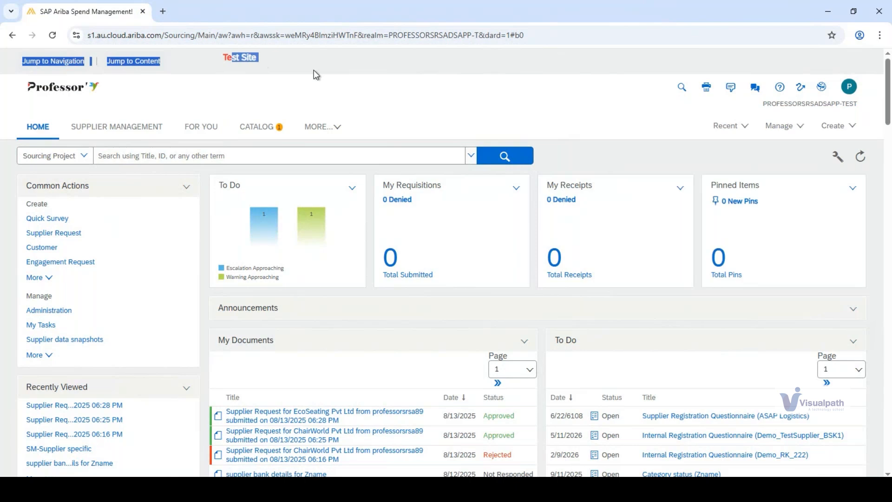
left_click(440, 97)
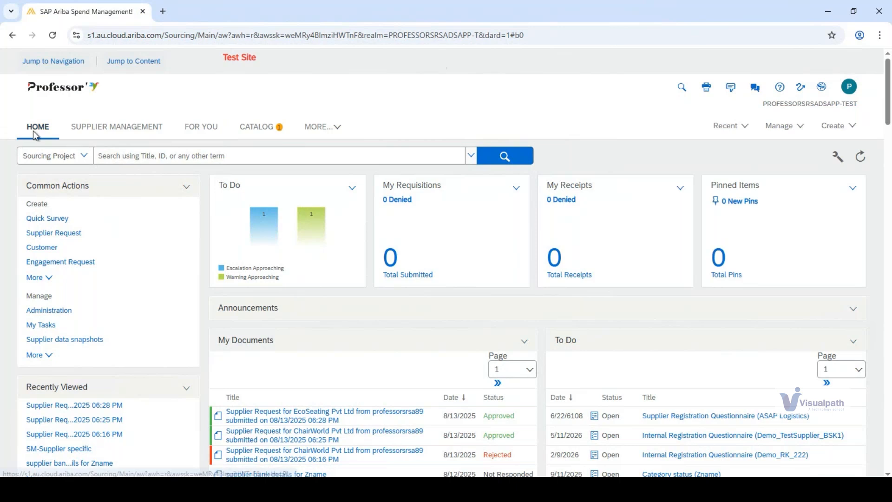
- Look through the Supplier Management and Catalog dashboards and the list of additional dashboards, and return to the Home dashboard
left_click(120, 132)
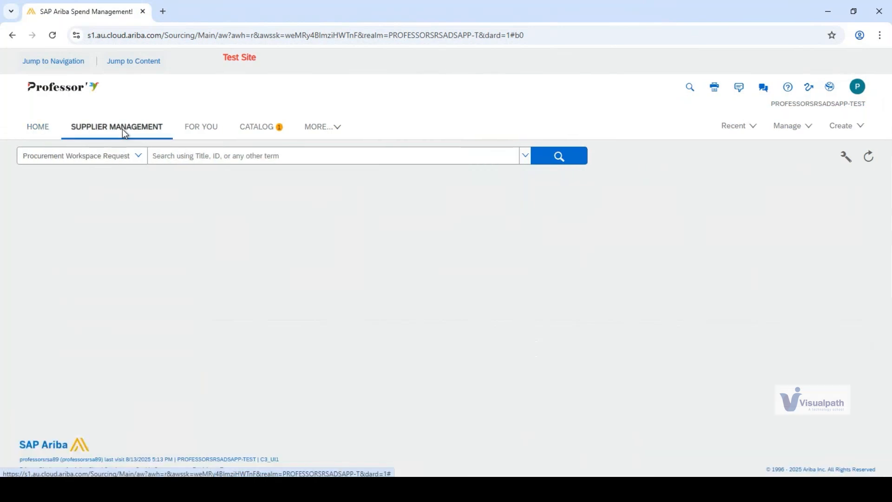
left_click(253, 132)
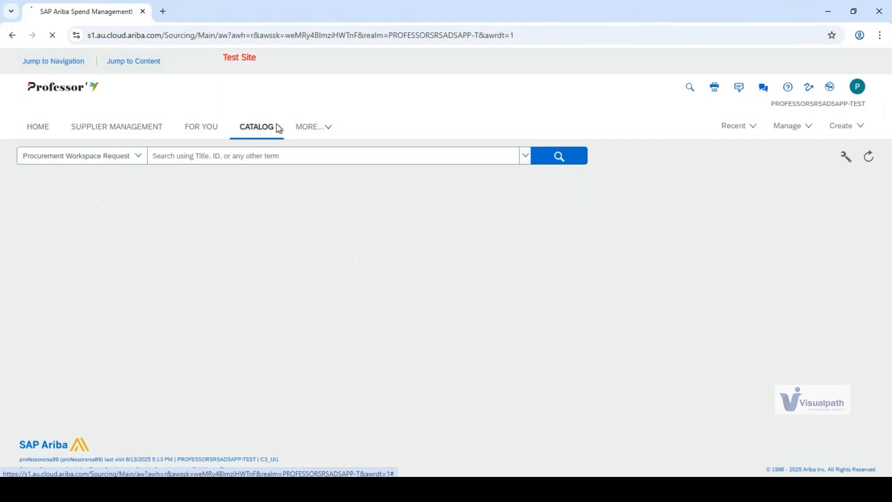
left_click(331, 128)
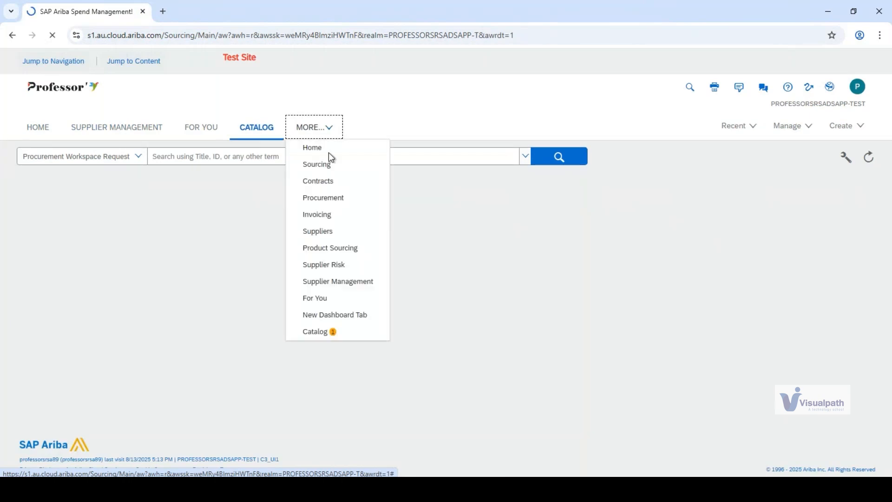
left_click(261, 133)
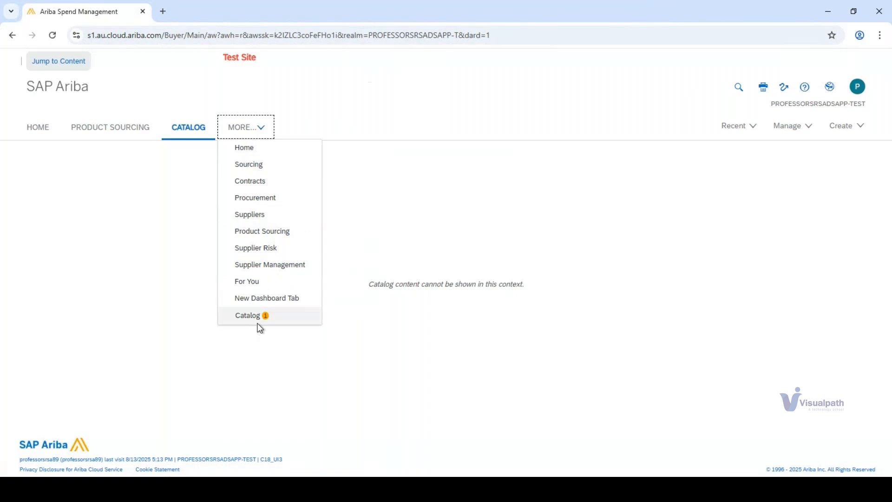
left_click(399, 113)
left_click(36, 127)
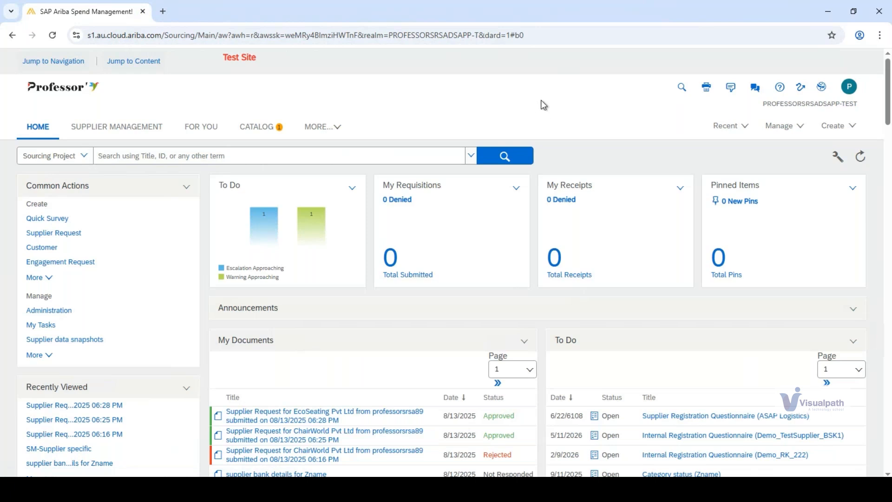
- Open the SM Admin area for managing supplier data and settings
left_click(801, 131)
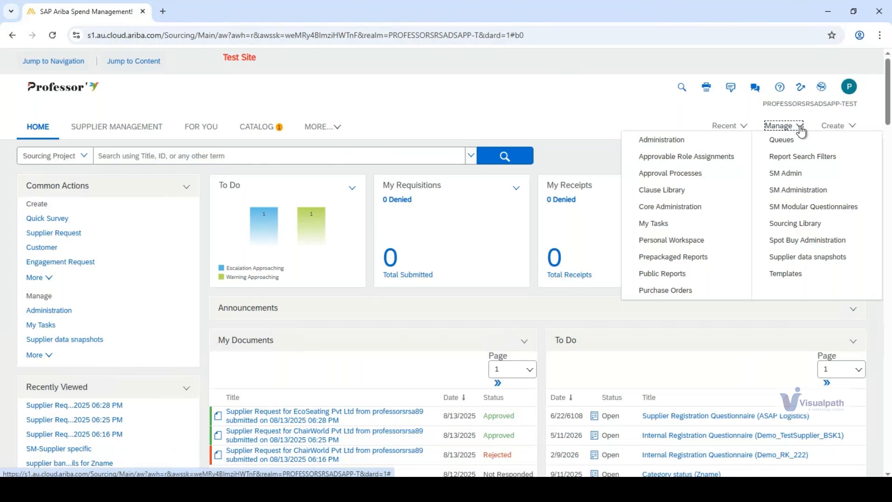
left_click(799, 127)
left_click(797, 128)
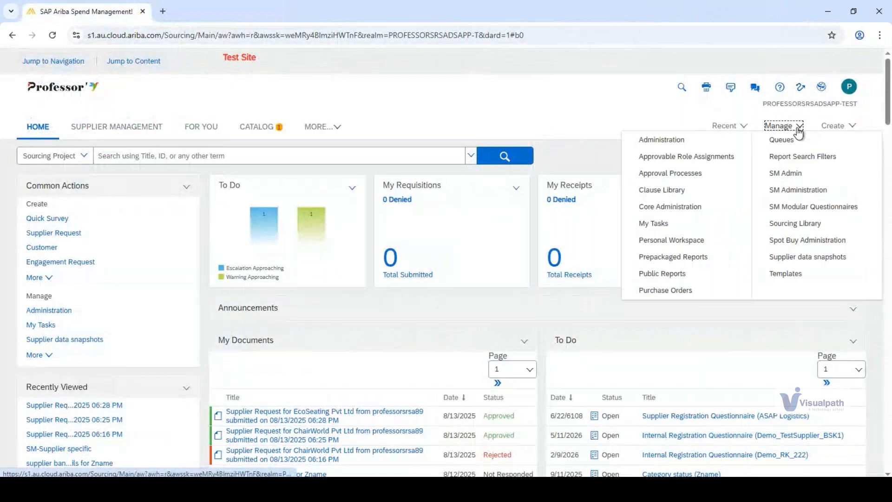
left_click(785, 172)
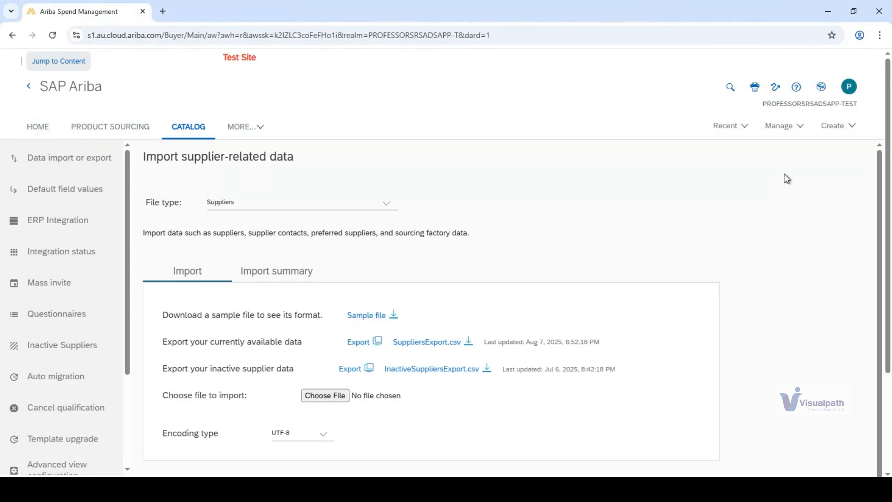
left_click(798, 126)
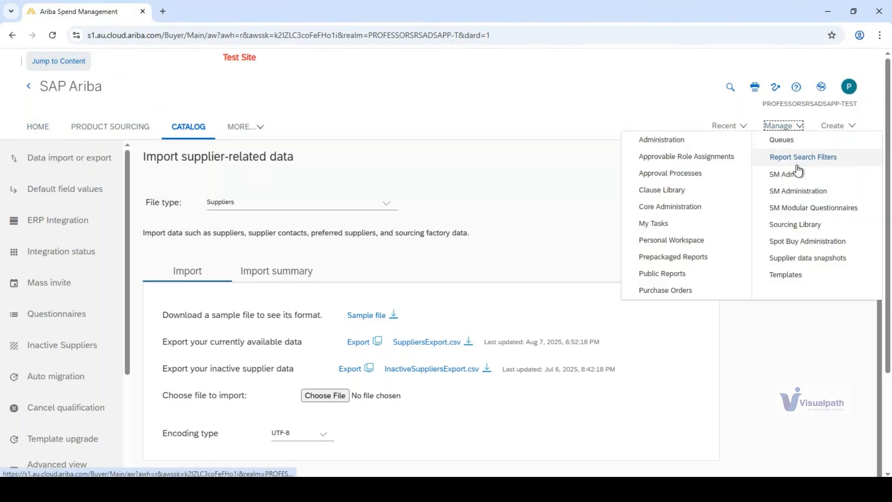
left_click(792, 175)
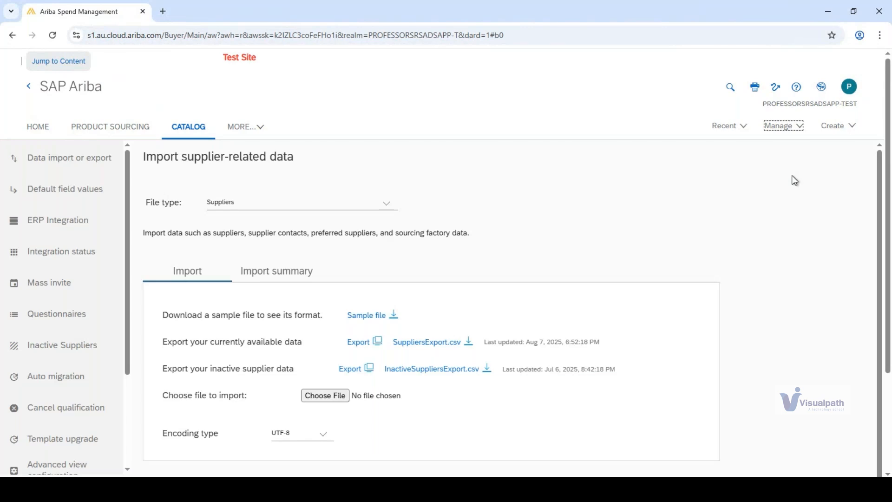
left_click(603, 114)
left_click(780, 124)
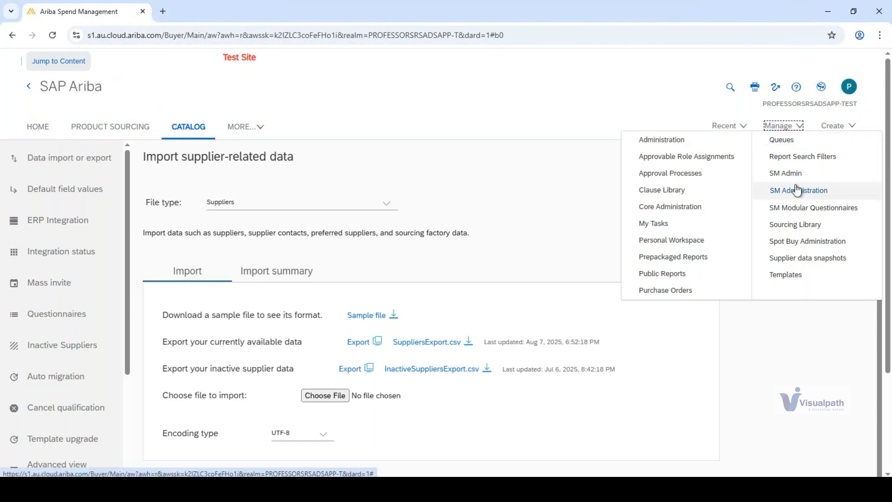
left_click(793, 174)
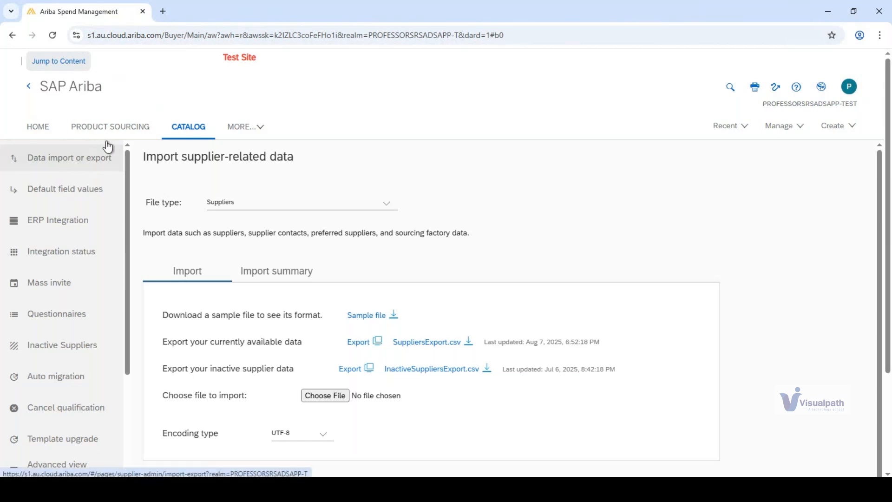
- Review the file types offered for supplier data import and the import and import summary views for default field values
left_click(287, 206)
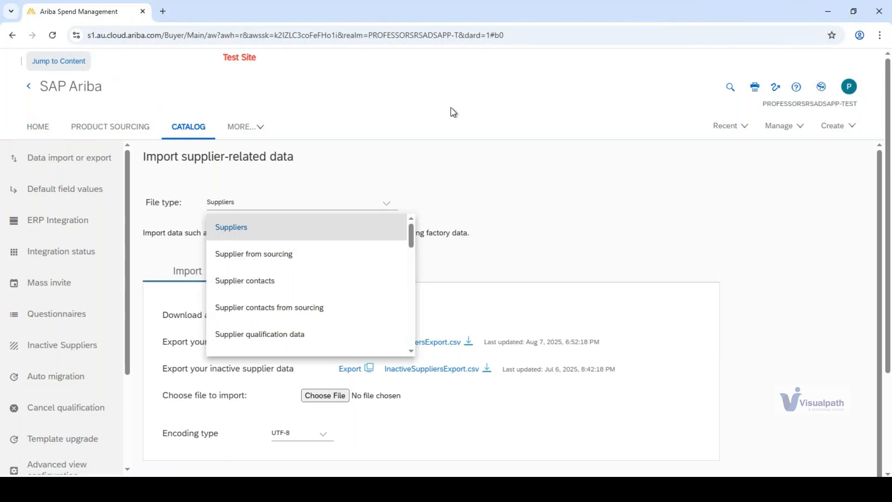
left_click(754, 208)
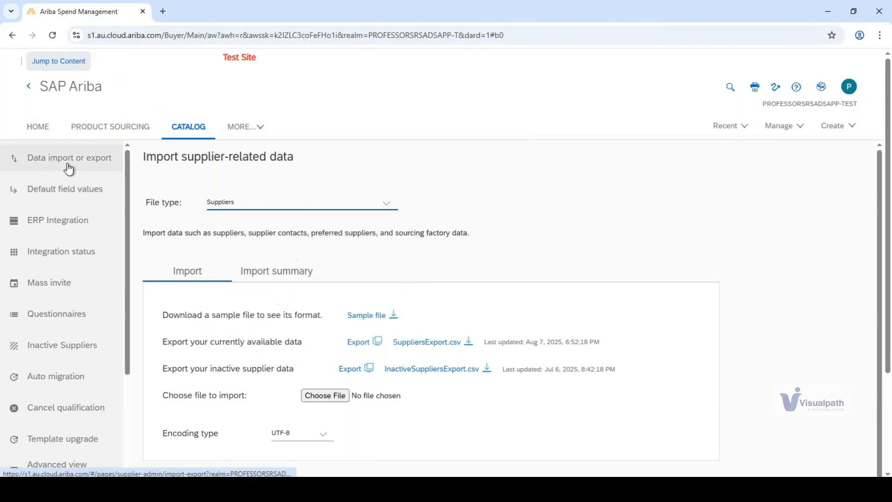
left_click(64, 193)
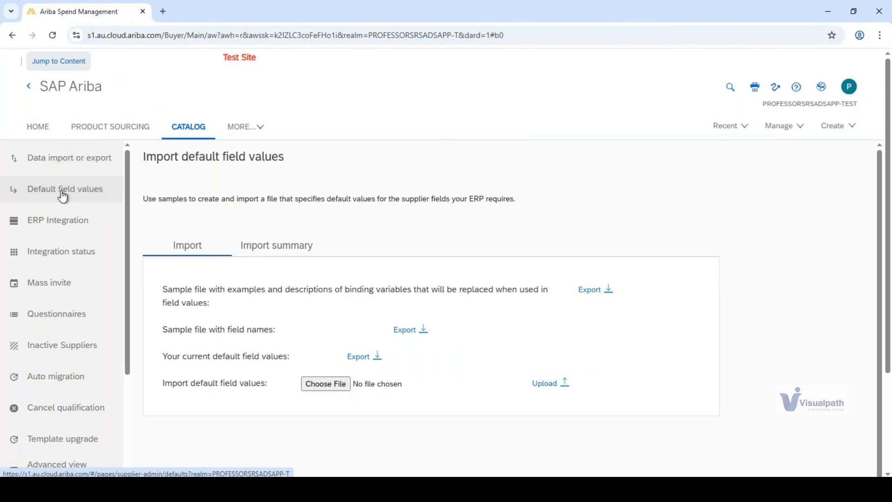
left_click(262, 247)
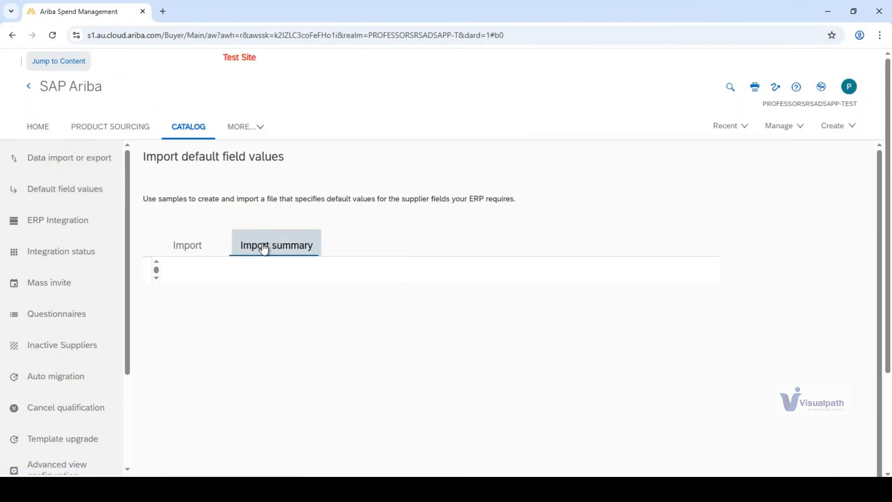
left_click(172, 249)
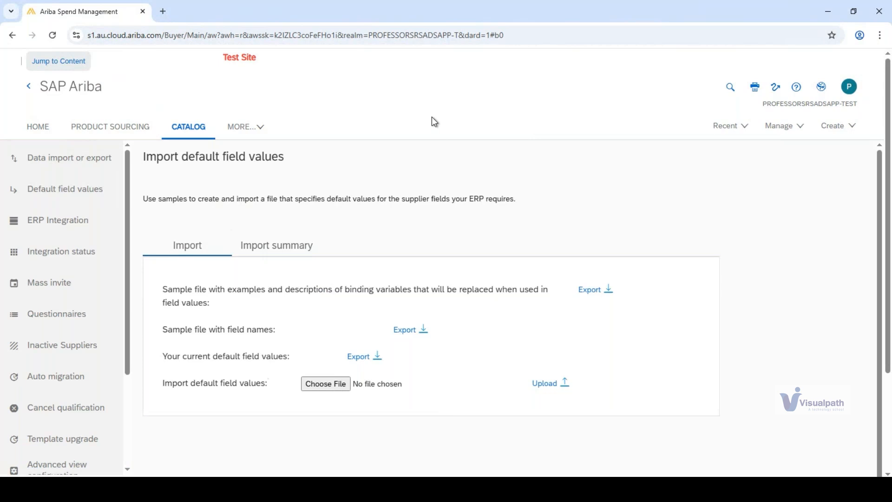
- Review the Integration Type settings in the ERP integration setup
left_click(41, 225)
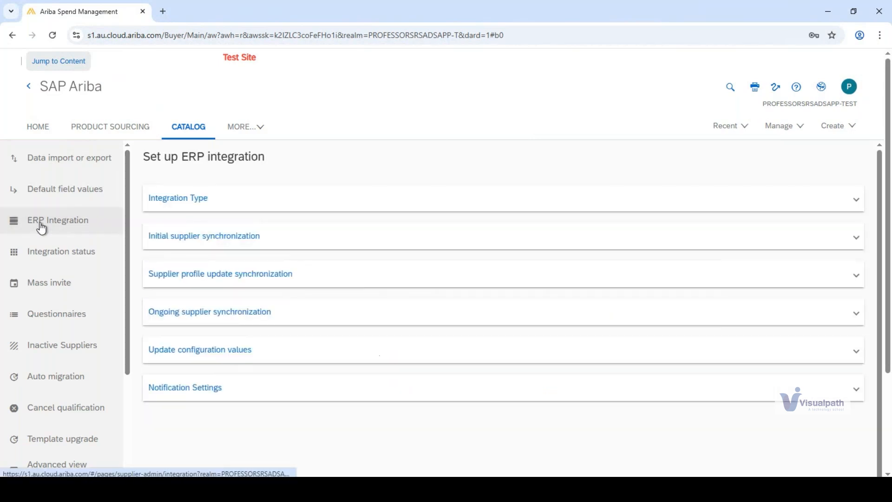
left_click(171, 200)
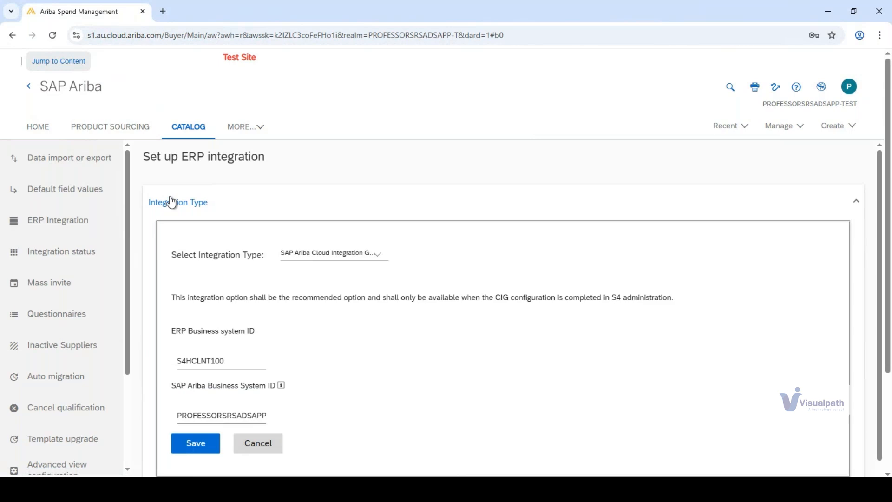
left_click_drag(157, 157, 359, 180)
left_click(356, 176)
left_click_drag(188, 159, 266, 162)
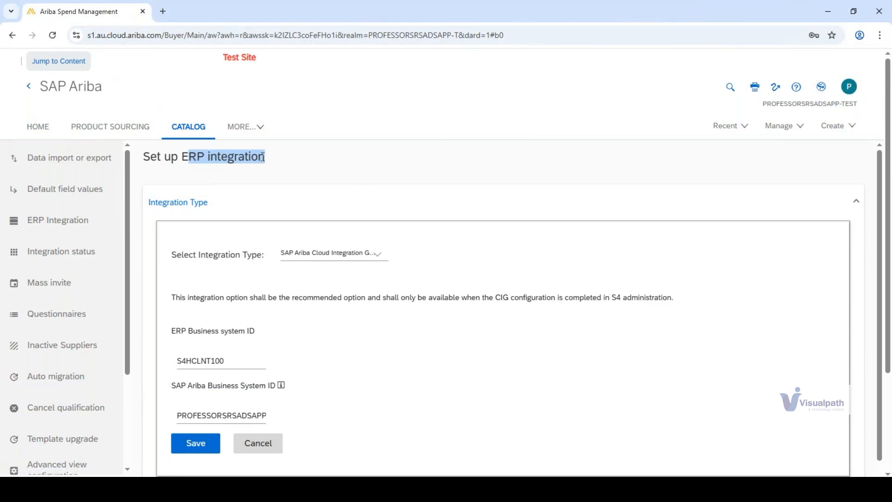
- Open the integration message status page and check the available time range options
left_click(44, 259)
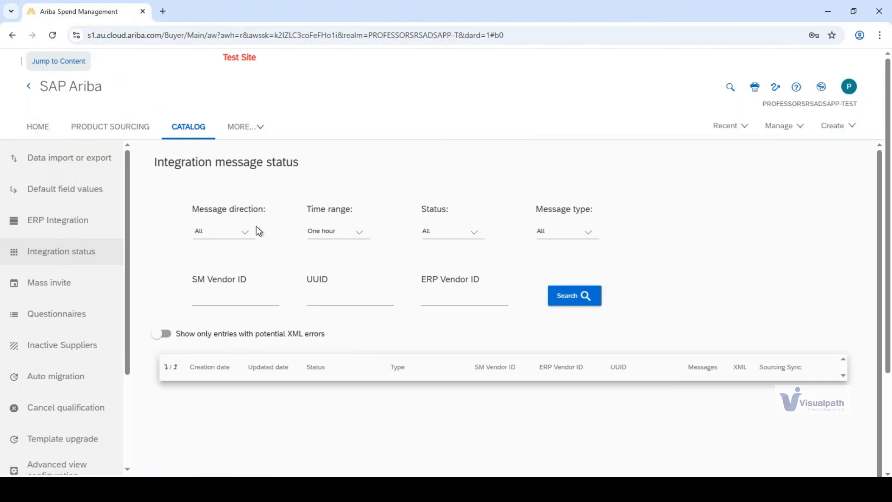
left_click_drag(175, 164, 298, 162)
left_click(298, 163)
left_click(360, 232)
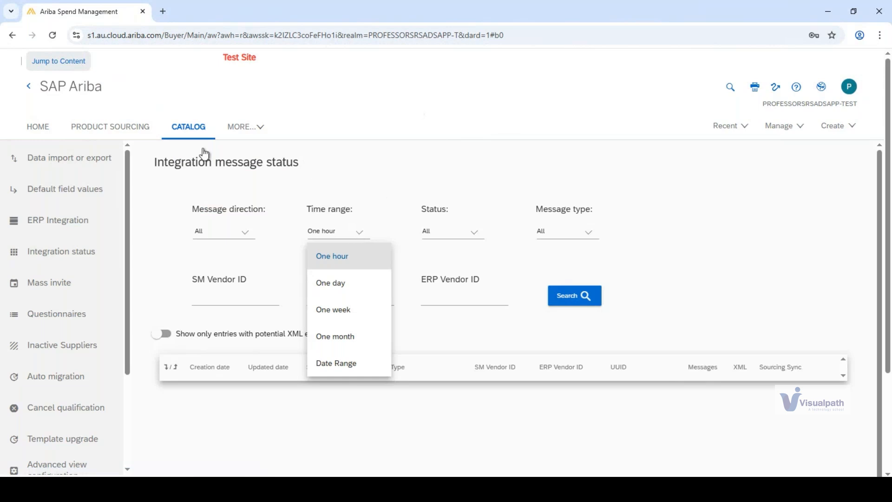
- Review the mass invite page for supplier registration and open the list of inactive suppliers
left_click(62, 289)
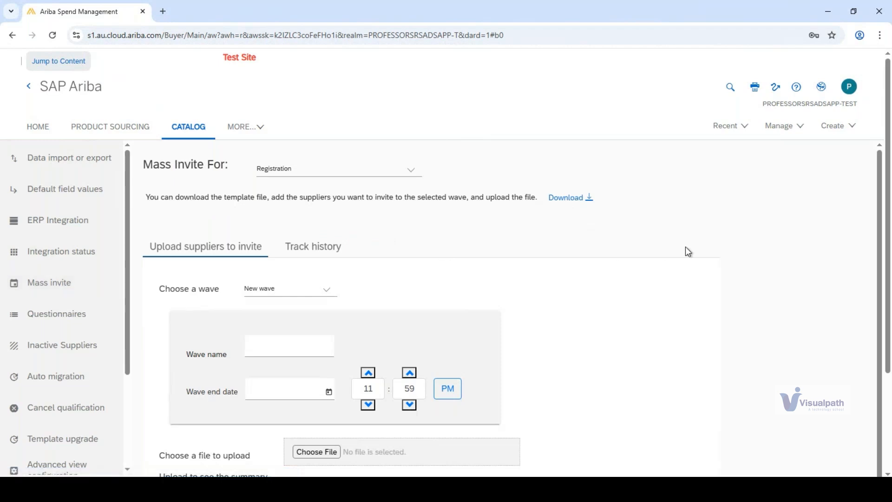
scroll(685, 248, "down", 1)
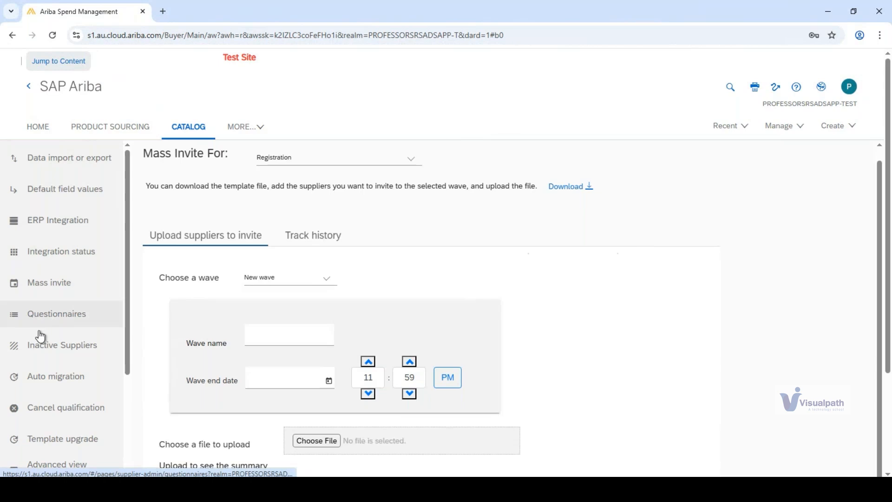
left_click(36, 352)
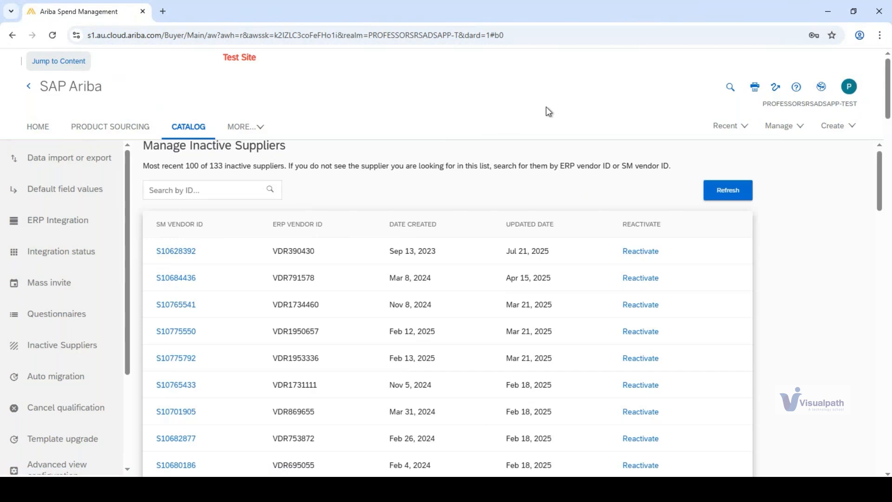
- Go to Core Administration and expand the Integration Manager tasks
left_click(799, 132)
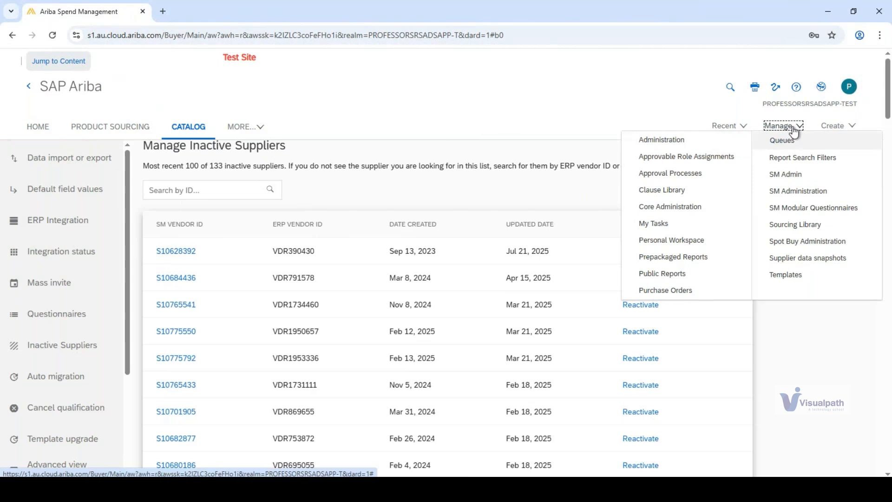
left_click(674, 205)
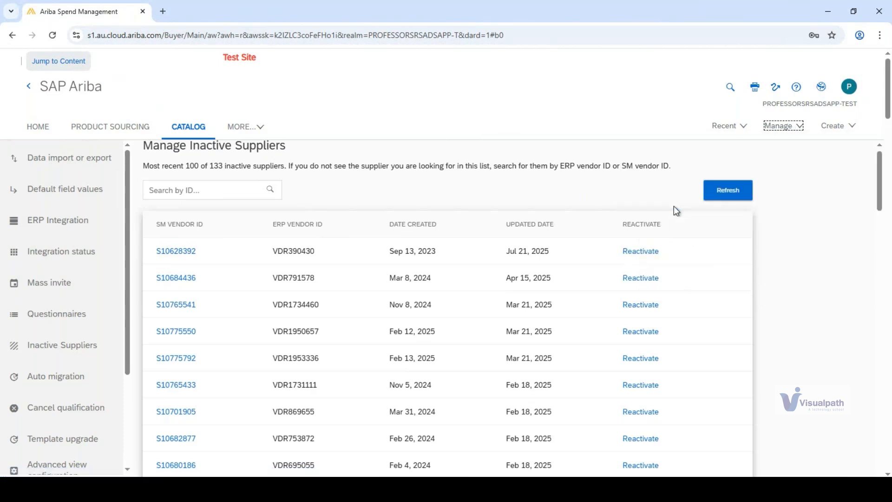
left_click(802, 129)
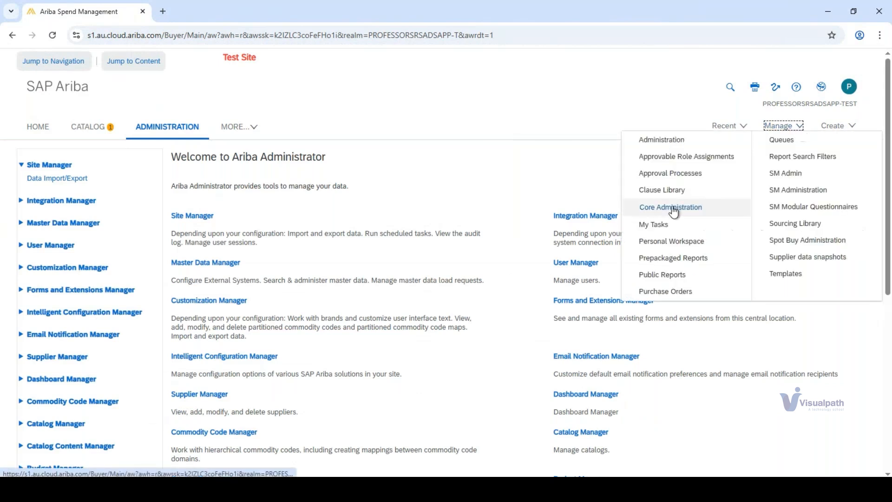
left_click(673, 208)
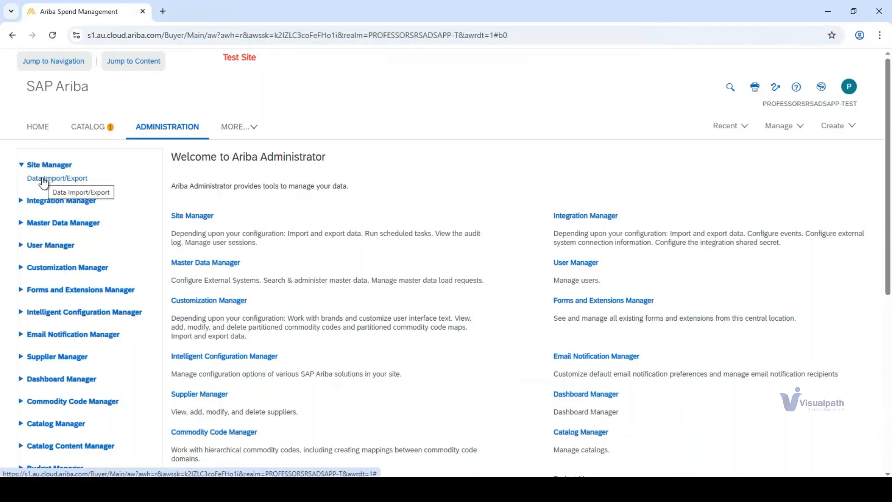
left_click(21, 202)
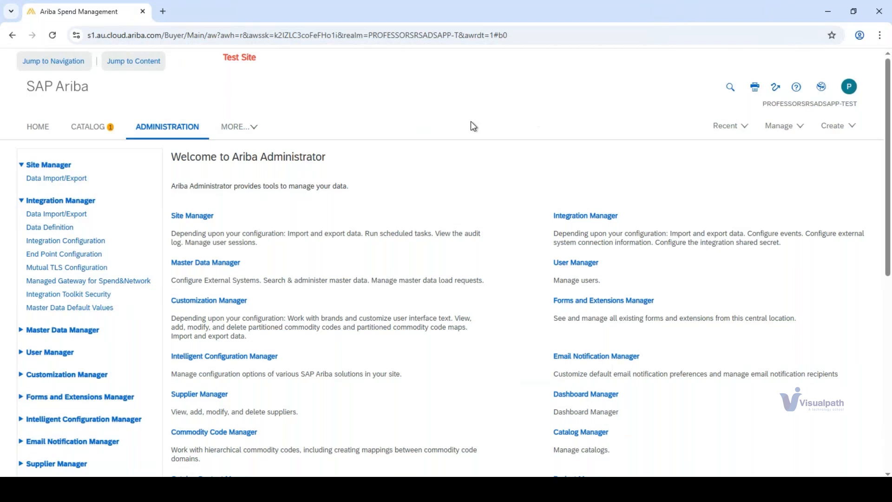
- Open the Managed Gateway for Spend&Network settings and visit the linked Europe Data Center gateway site
left_click(783, 126)
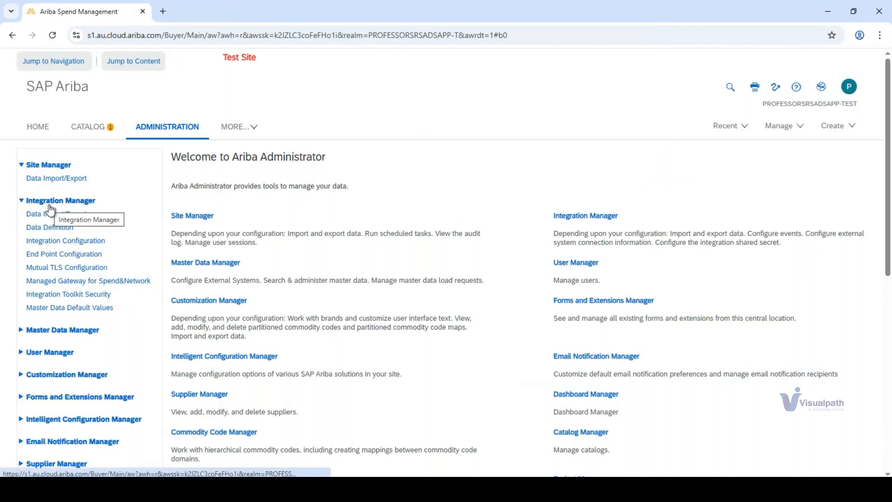
left_click(52, 282)
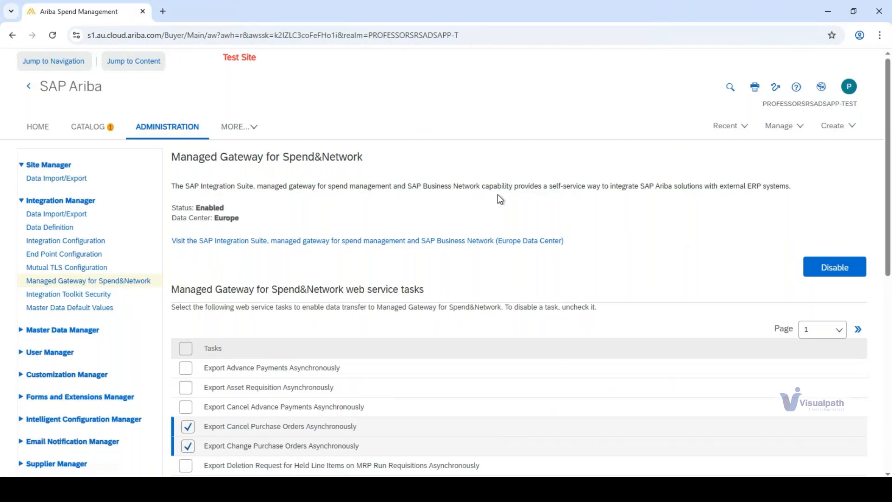
left_click(443, 240)
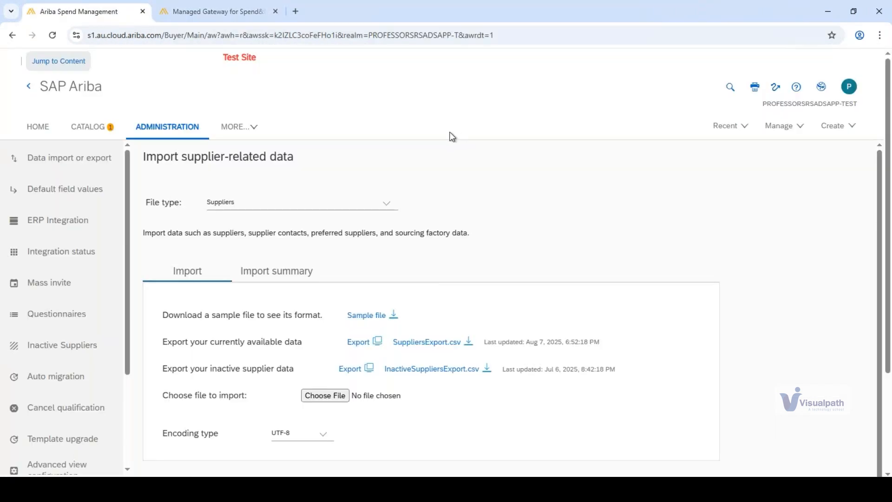
- Select the Suppliers file type for supplier-related data import in SM Admin and download its sample file
left_click(63, 166)
left_click(231, 206)
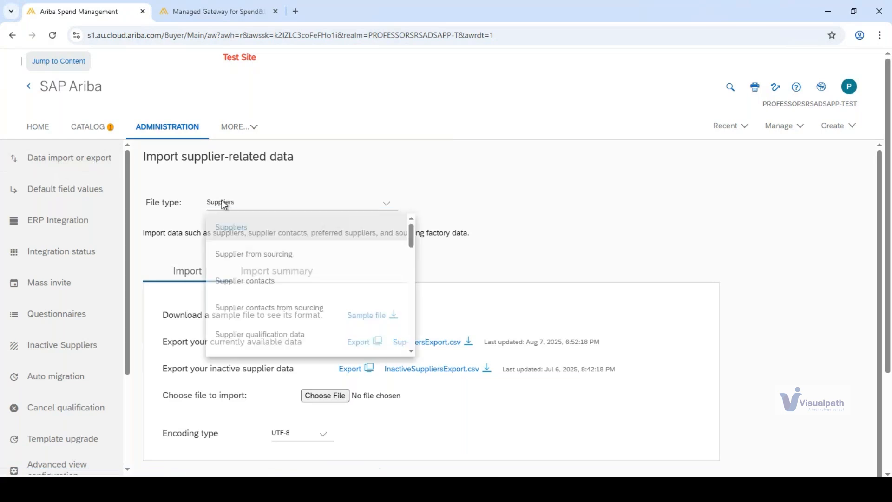
left_click(246, 227)
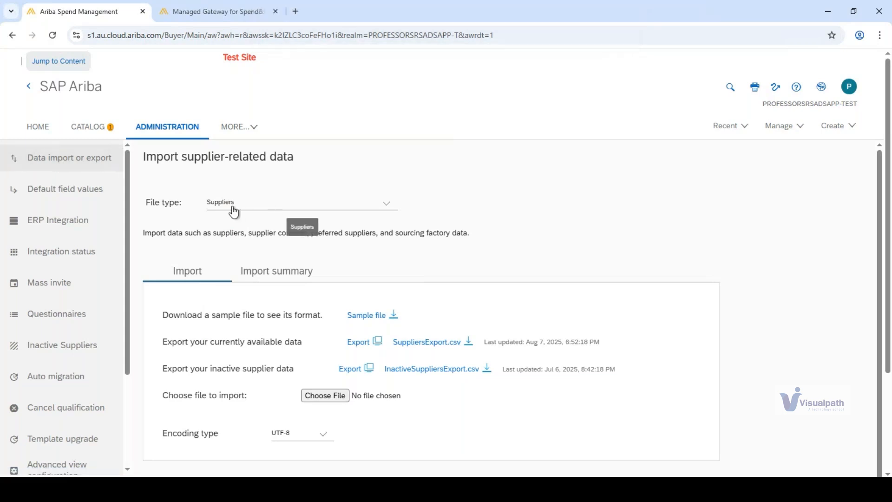
left_click(393, 315)
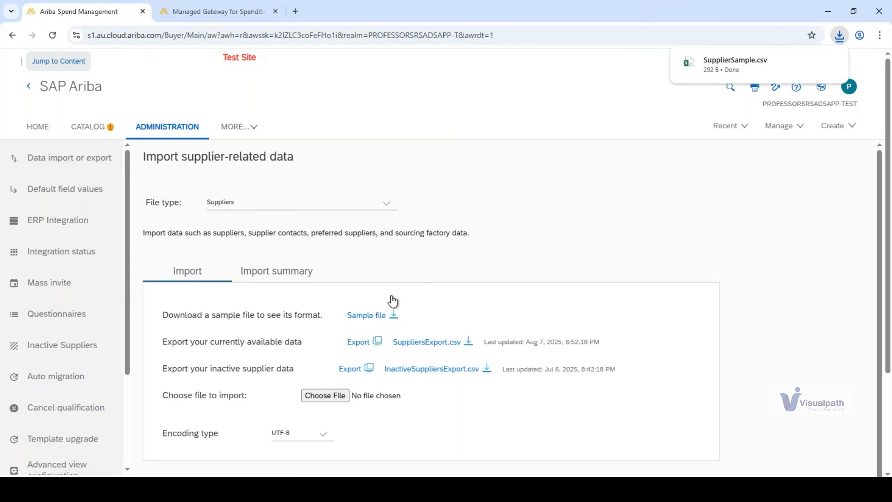
- Open the downloaded SupplierSample.csv in Excel and widen the erpVendorId column to fit its header
left_click(698, 63)
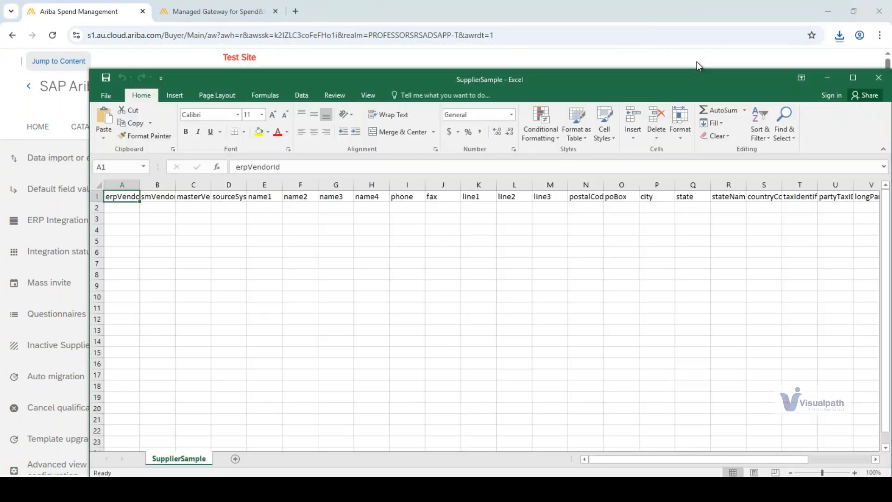
left_click(406, 250)
left_click(854, 78)
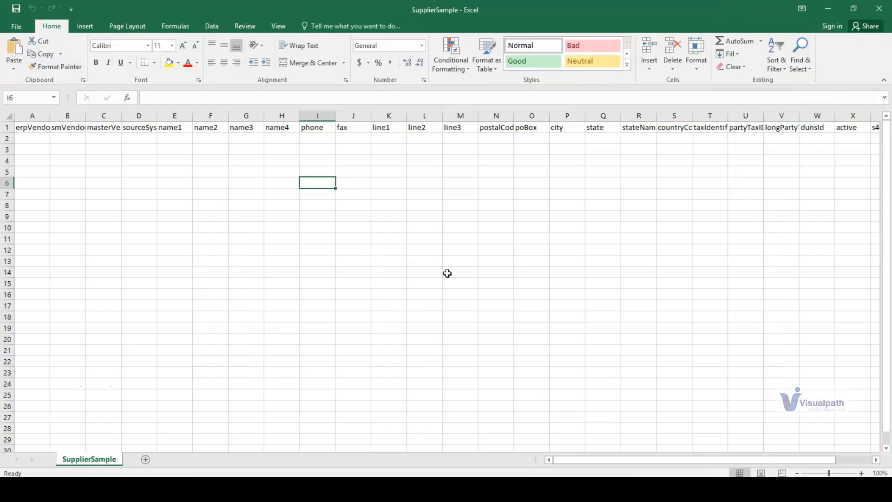
left_click(25, 129)
left_click_drag(50, 115, 65, 115)
- Look through the header fields across the first row of the supplier sample, returning to erpVendorId
left_click(121, 128)
key("Right")
key("Right")
key("Right")
key("Right")
key("Right")
key("Right")
key("Right")
key("Right")
key("Right")
key("Right")
key("Right")
key("Right")
key("Right")
key("Right")
key("Right")
key("Right")
key("Right")
key("Right")
key("Right")
key("Right")
key("Right")
key("Right")
key("Right")
key("Right")
key("Right")
key("Right")
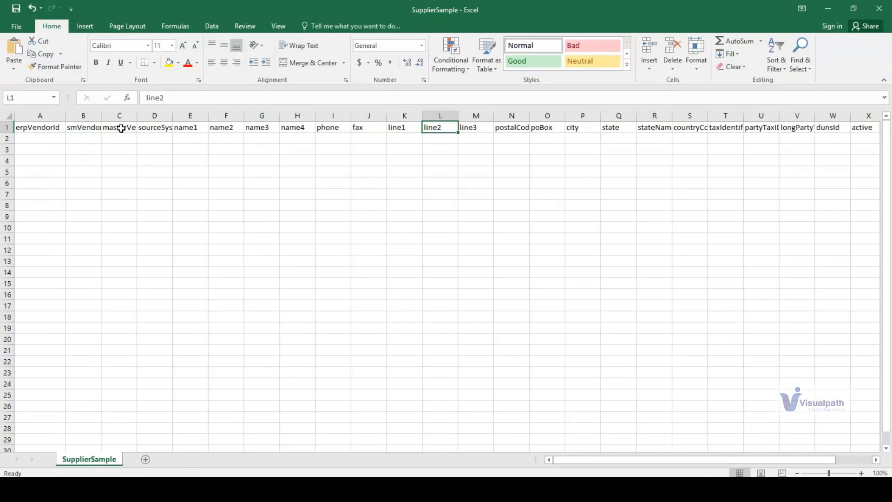
key("Left")
key("Left")
key("Left")
key("Left")
key("Left")
key("Left")
key("Left")
key("Left")
key("Left")
key("Left")
key("Left")
key("Left")
key("Left")
key("Left")
key("Left")
key("Left")
key("Left")
key("Left")
key("Left")
key("Left")
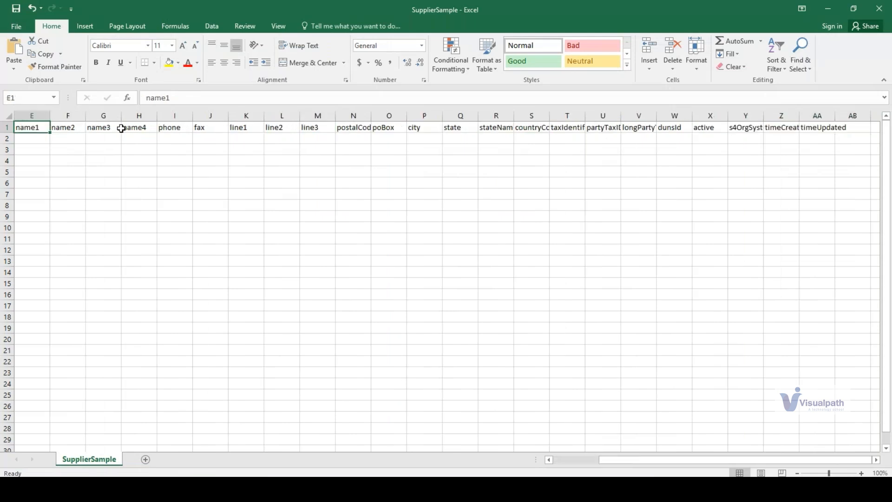
key("Left")
key("Left")
key("Left")
key("Left")
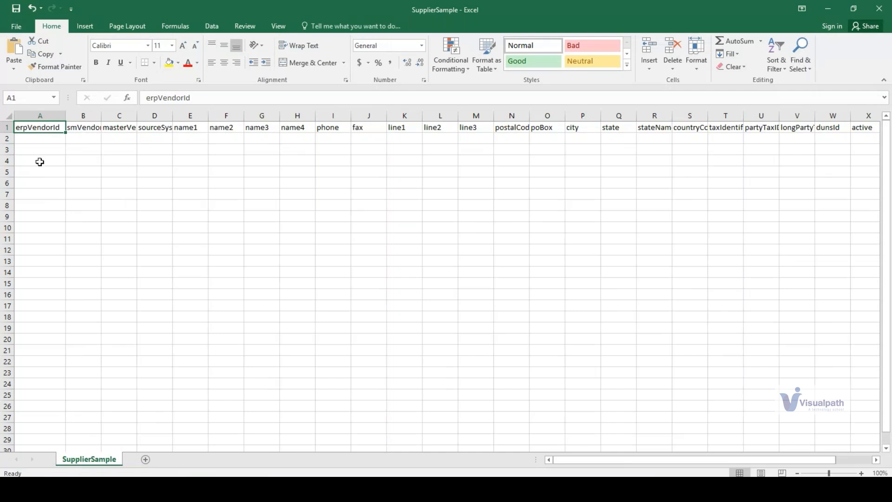
- Widen the smVendorId, masterVendorId and sourceSystem columns to fit their headers
left_click_drag(38, 129, 32, 267)
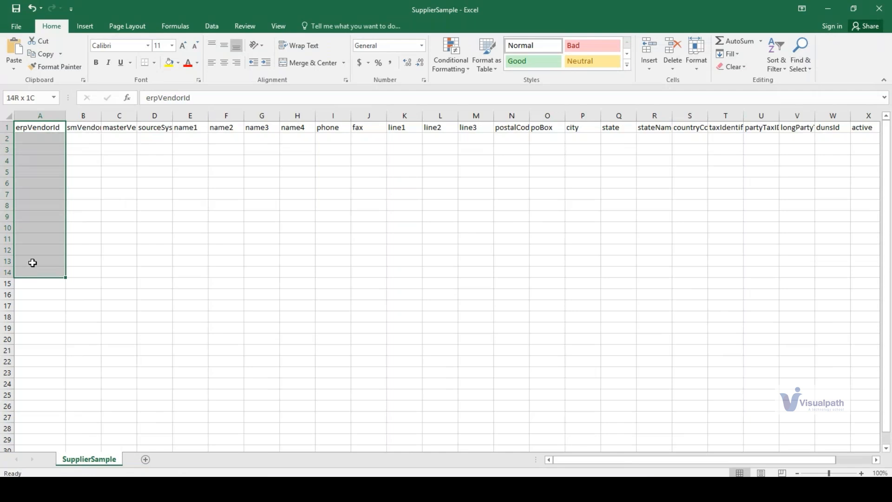
left_click_drag(102, 117, 89, 231)
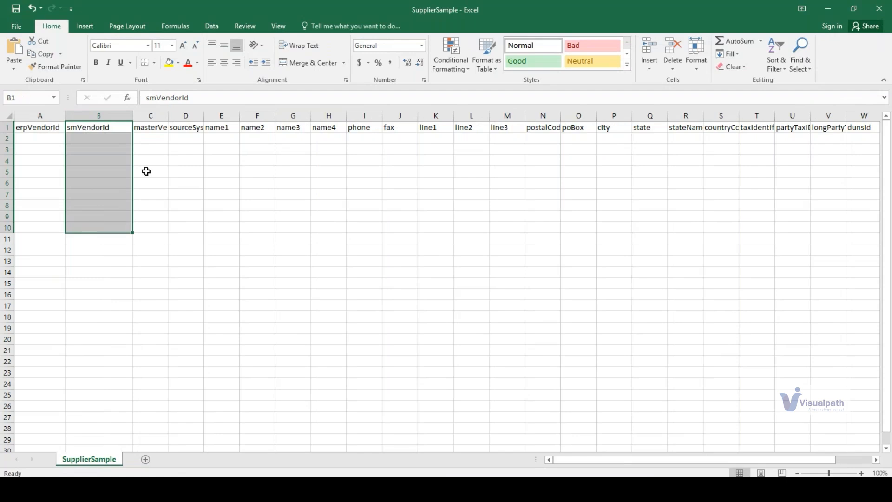
left_click_drag(168, 116, 161, 221)
left_click(221, 127)
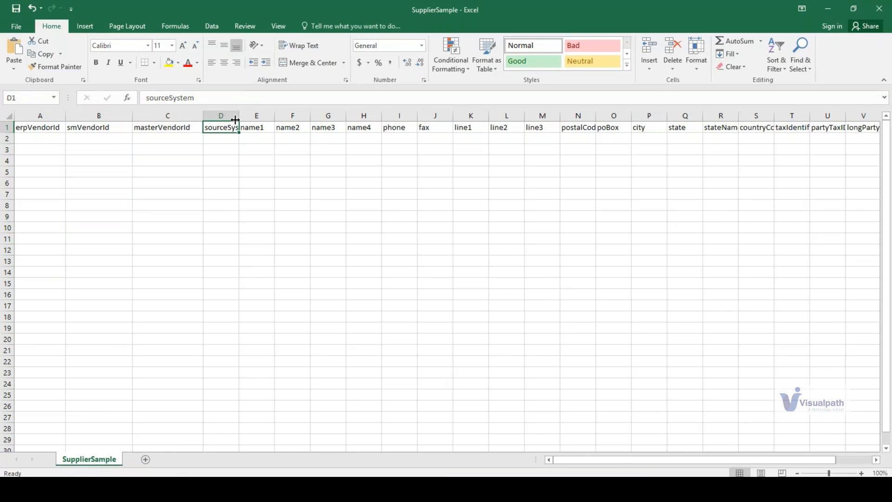
left_click_drag(235, 118, 228, 245)
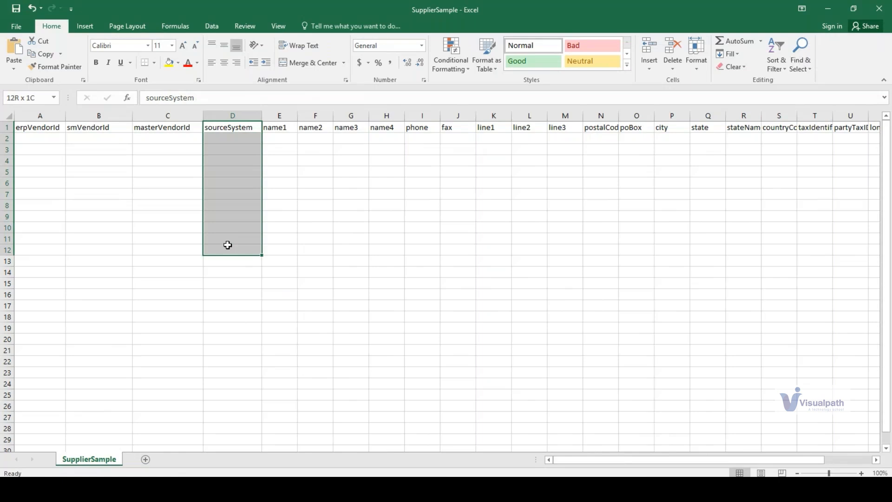
- Examine the name1, name2 and phone fields of the supplier sample
left_click_drag(272, 128, 265, 241)
left_click(270, 169)
left_click(272, 127)
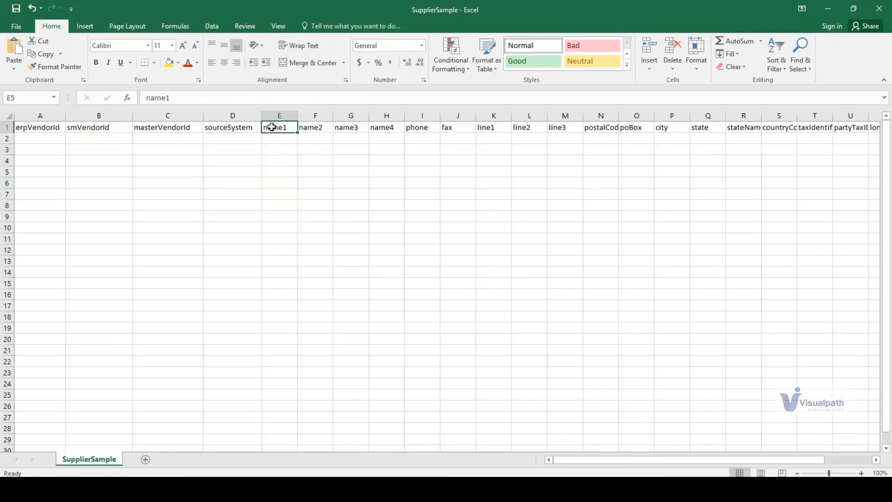
left_click(316, 136)
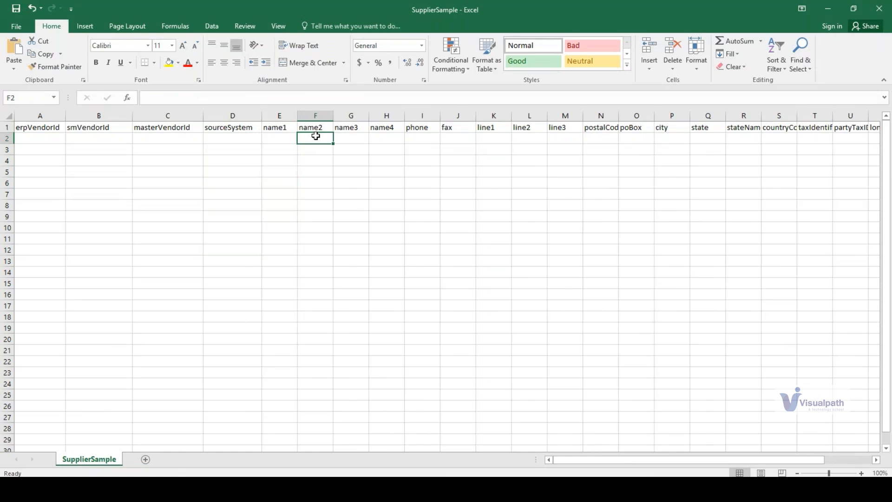
left_click(268, 136)
left_click(311, 136)
left_click_drag(273, 131, 311, 140)
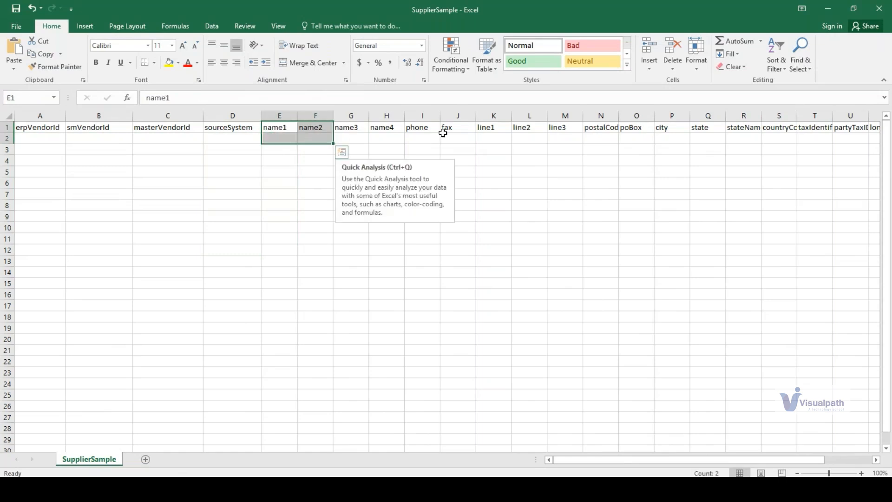
left_click(416, 136)
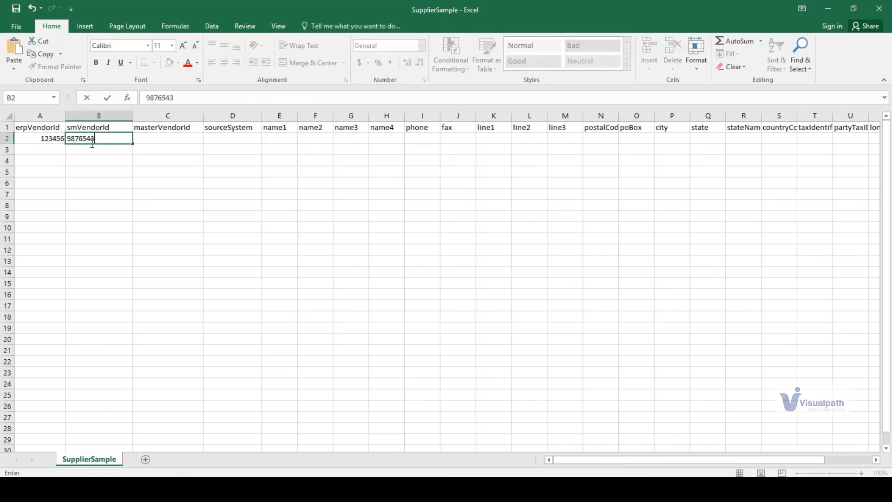
- Fill row 2 with the ERP, SM and master vendor IDs, source system SAP MM S4HANA, and the supplier's name under name1
left_click(165, 137)
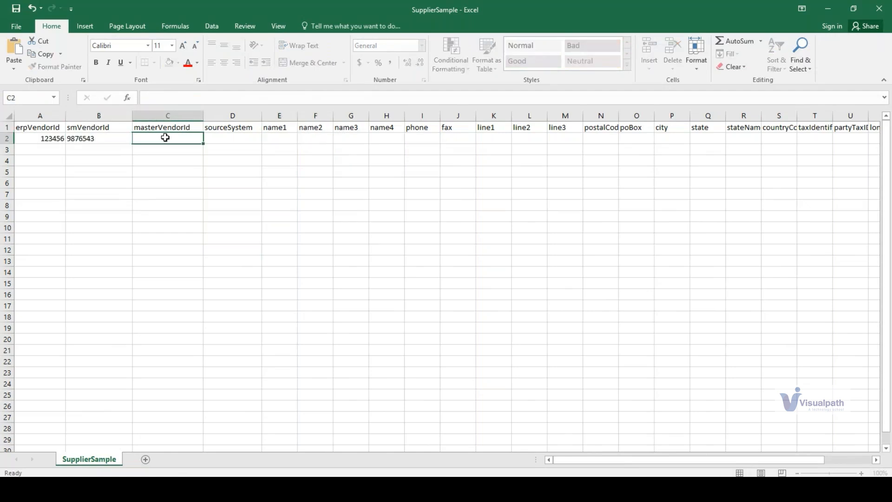
type("34353748")
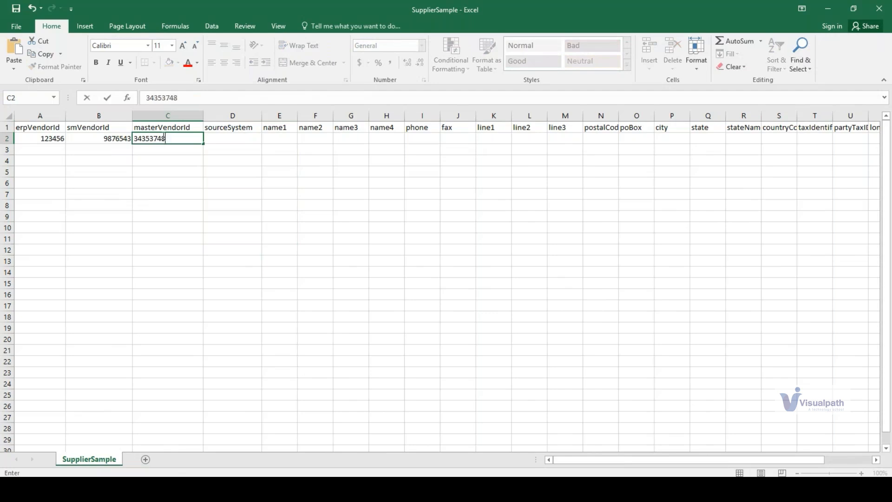
left_click(234, 138)
type("SAP")
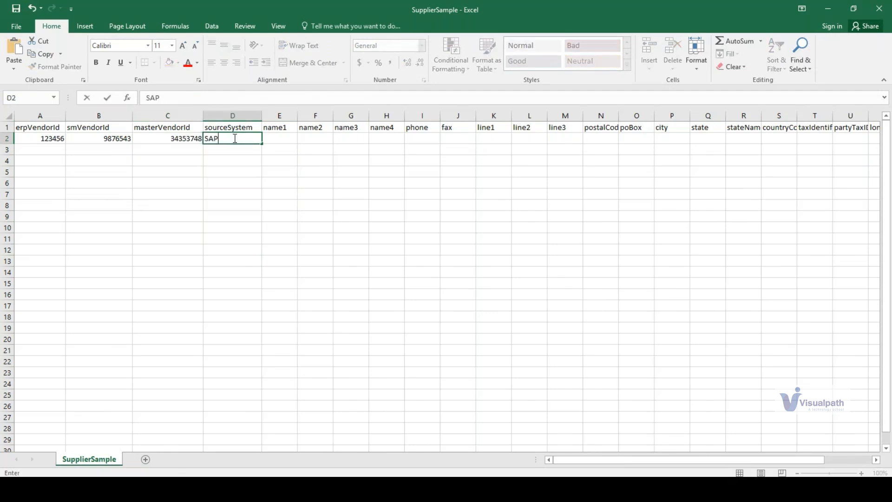
type(" MM S4HANA")
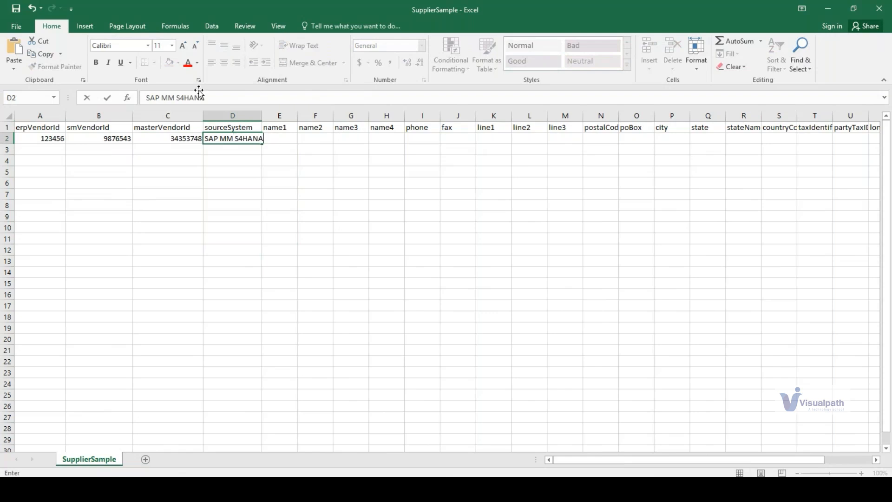
left_click(289, 195)
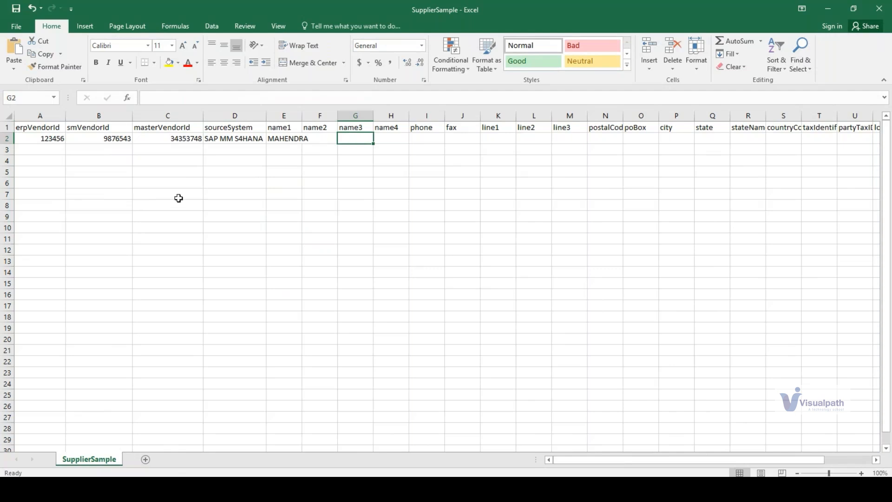
left_click(178, 197)
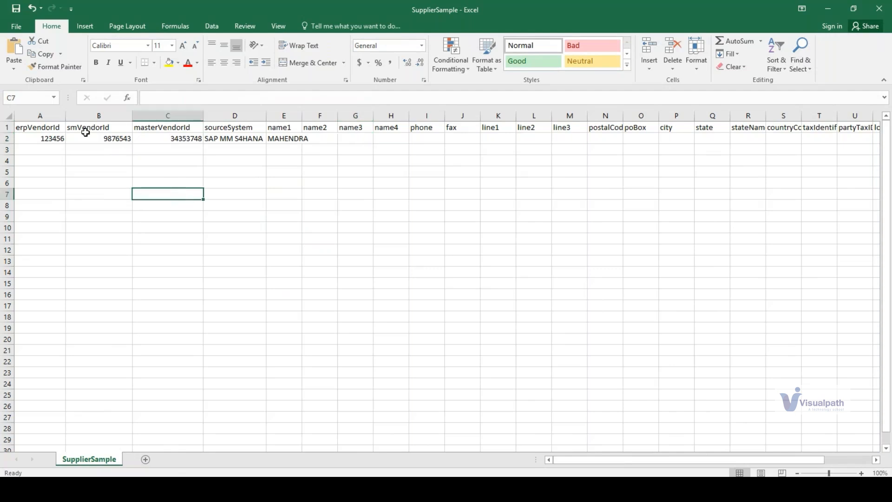
left_click(103, 247)
left_click(96, 128)
left_click(299, 228)
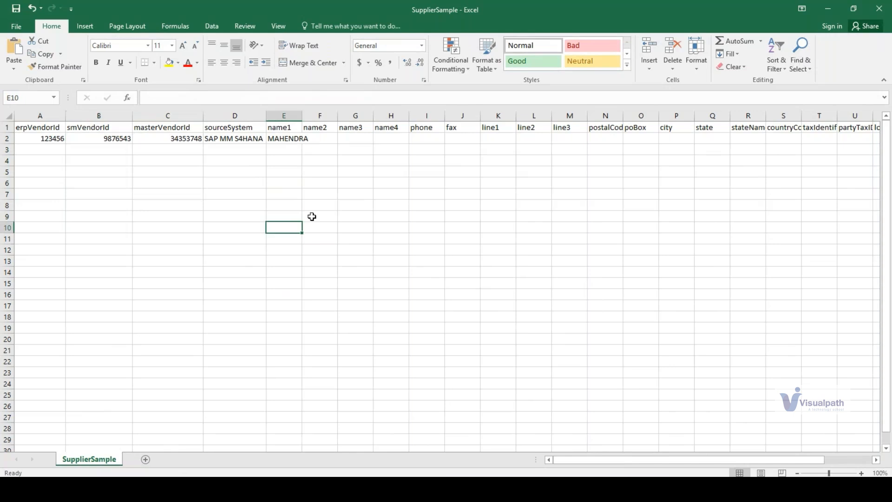
left_click(413, 256)
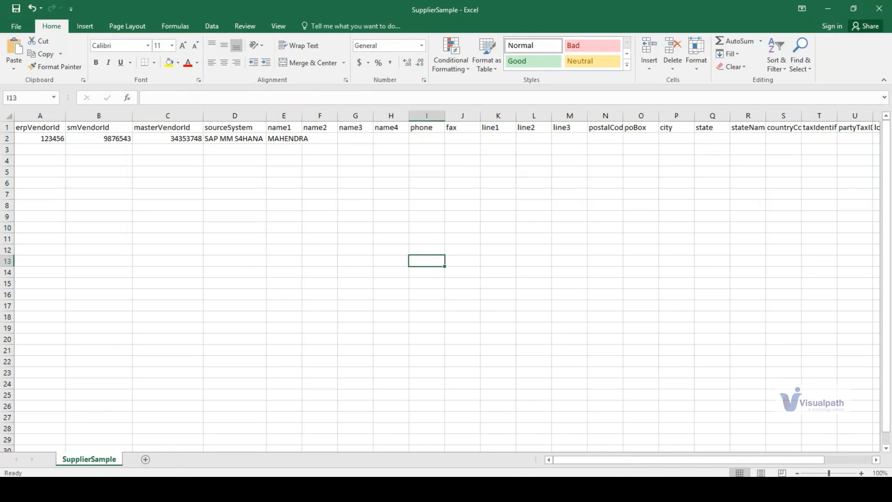
- Switch to SAP Ariba, open the latest recently viewed supplier request from the home page and view the EcoSeating Pvt Ltd supplier profile
left_click(173, 441)
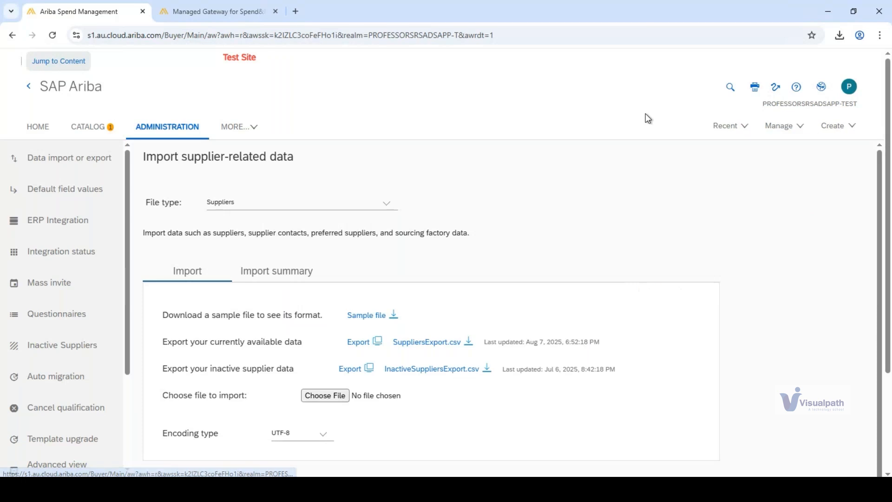
left_click(30, 129)
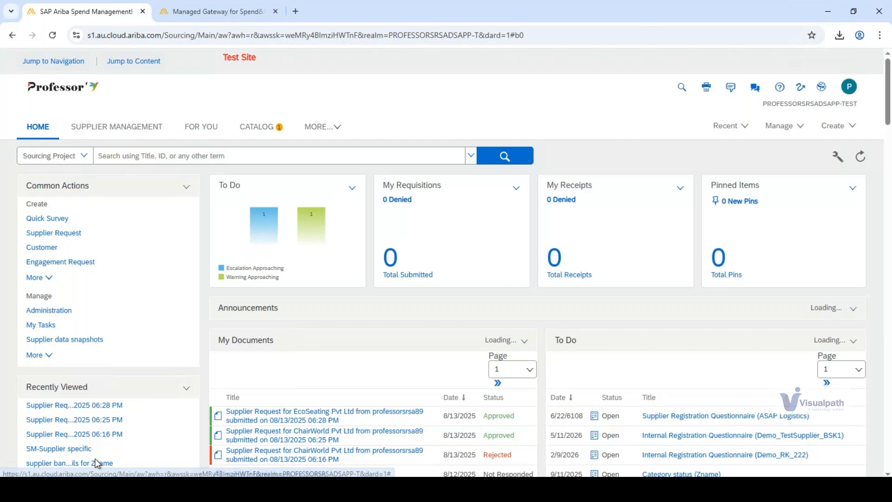
left_click(57, 406)
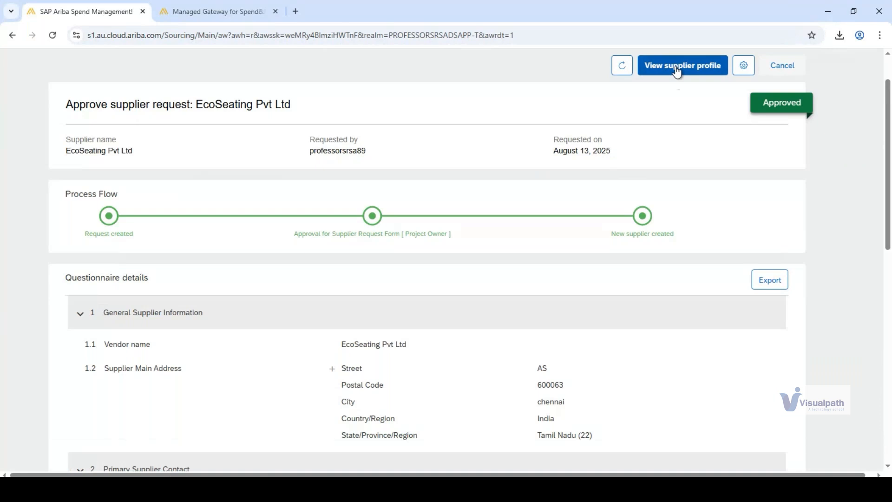
left_click(677, 68)
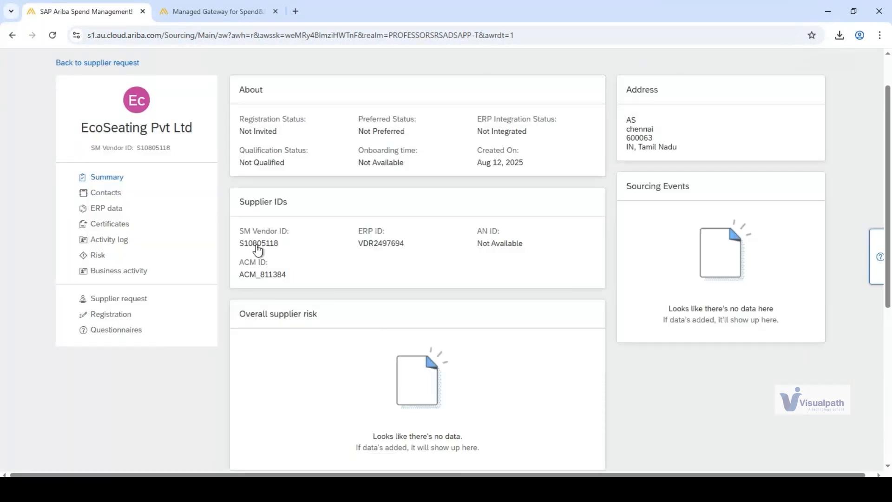
- Examine the supplier's name and its SM Vendor ID in the EcoSeating Pvt Ltd profile
left_click_drag(240, 234, 288, 244)
left_click(289, 244)
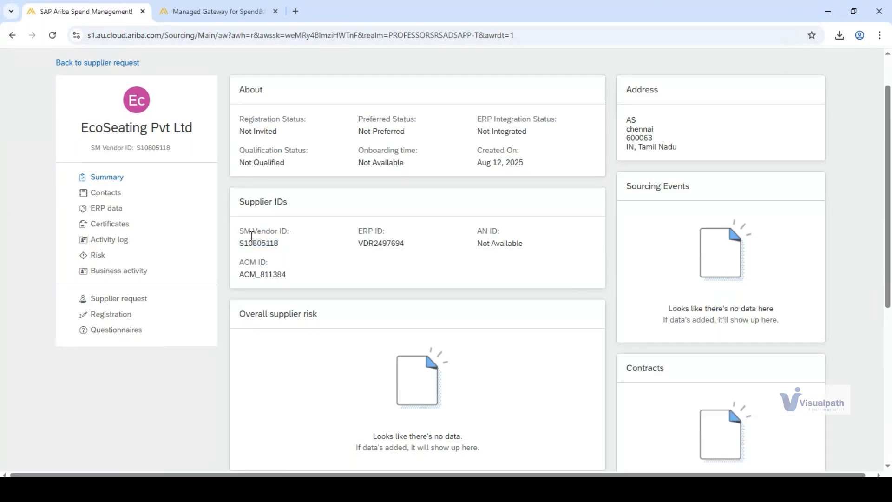
left_click_drag(96, 129, 191, 129)
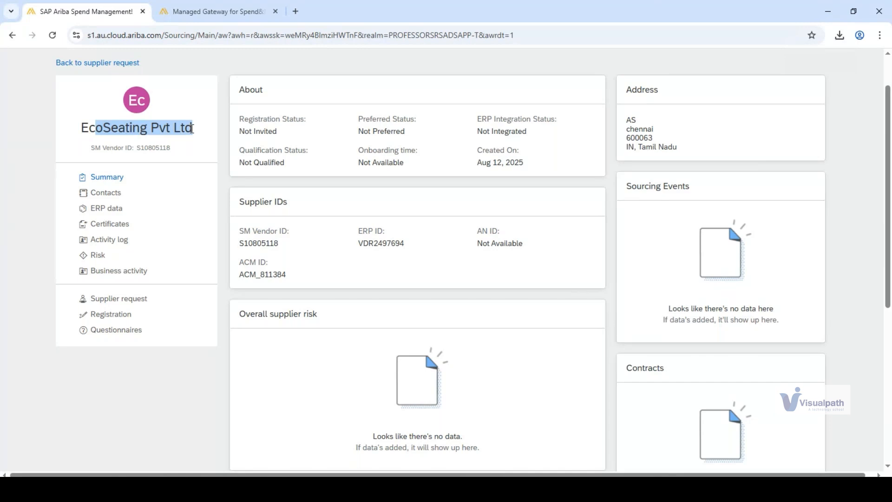
left_click(94, 126)
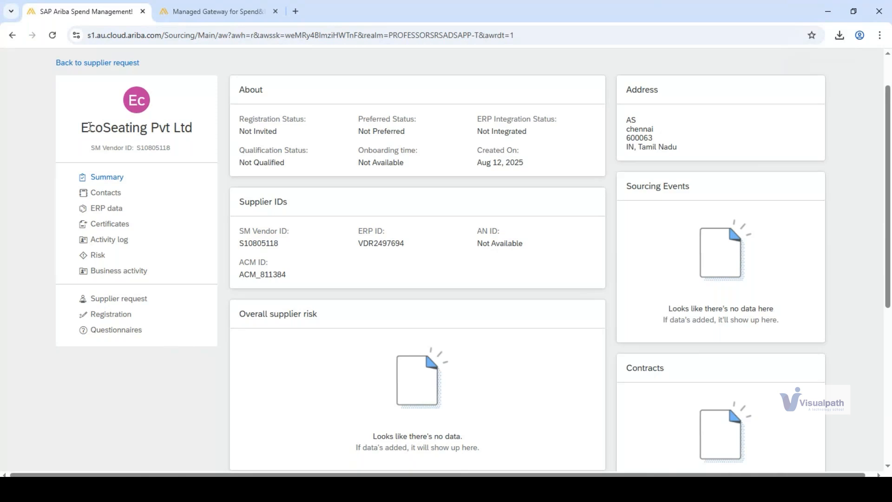
left_click_drag(239, 231, 286, 244)
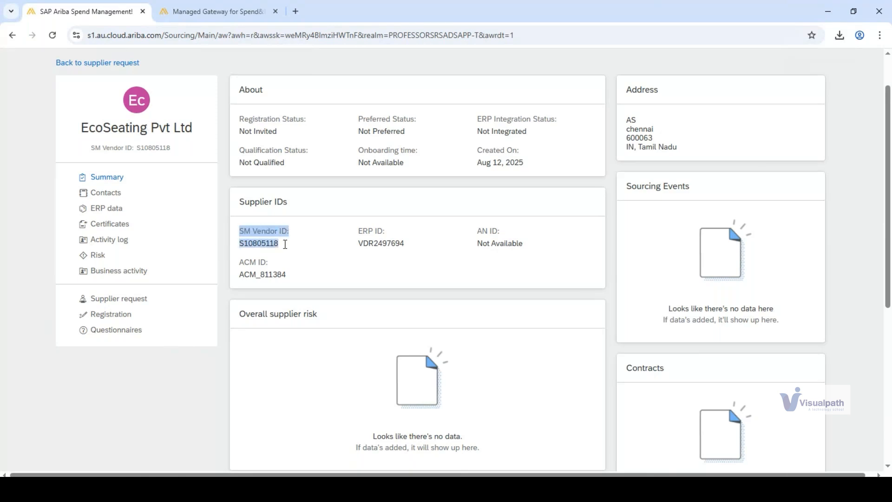
left_click(285, 244)
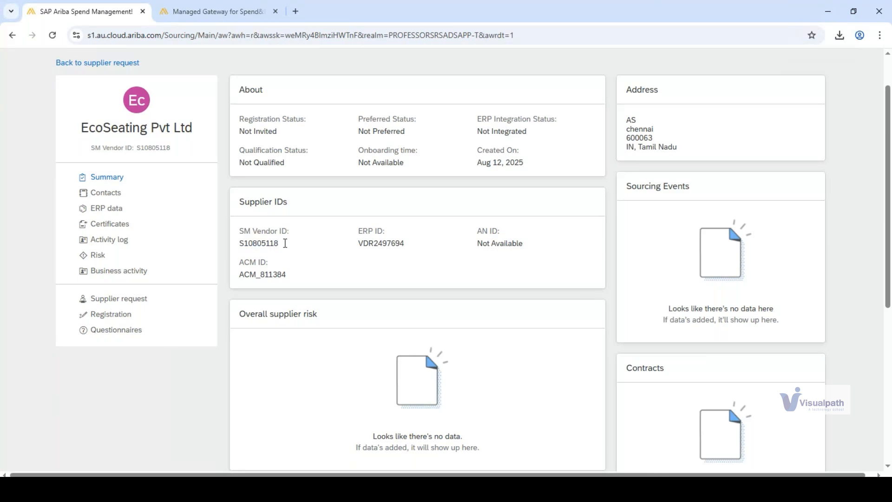
left_click_drag(89, 128, 191, 128)
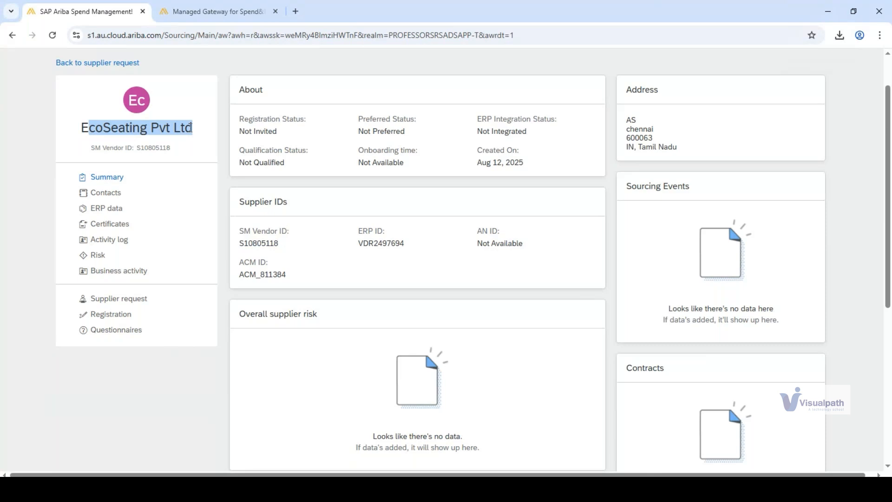
left_click(191, 127)
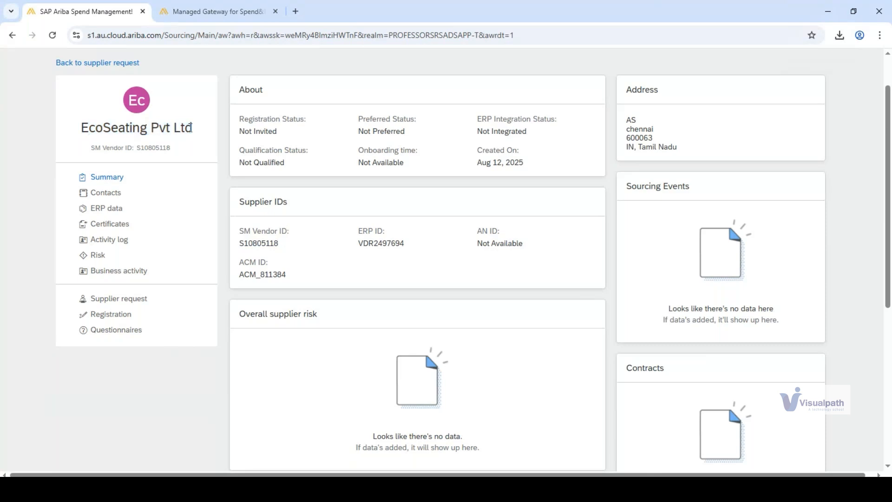
left_click_drag(85, 126, 191, 129)
left_click(175, 130)
- Compare the supplier's SM Vendor ID with its ERP ID in the profile
left_click_drag(94, 147, 173, 148)
left_click(161, 150)
double_click(149, 147)
left_click(364, 68)
left_click_drag(359, 243, 404, 243)
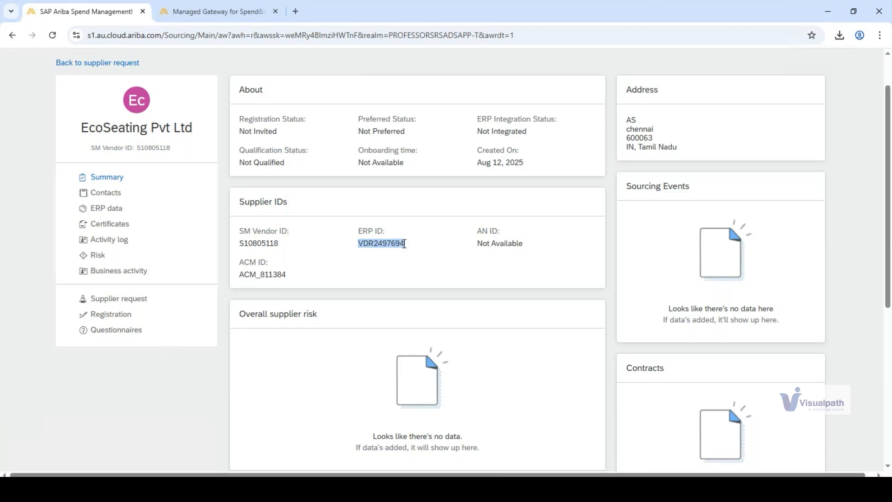
left_click(297, 244)
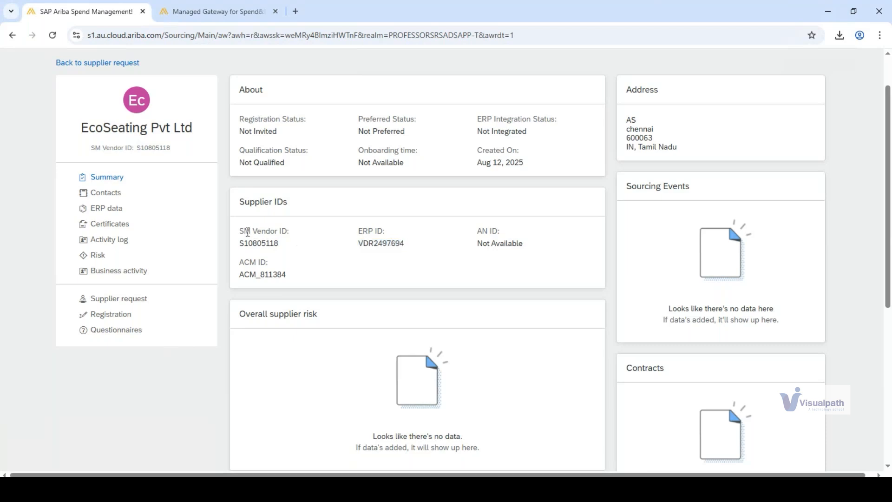
left_click_drag(248, 230, 281, 231)
left_click_drag(358, 231, 394, 244)
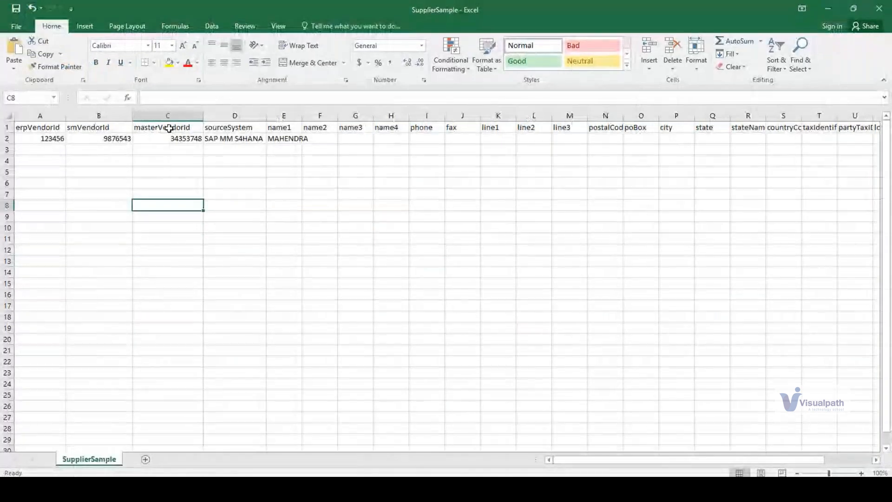
- In the SupplierSample workbook, replace the masterVendorId value in row 2 with a copy of the erpVendorId value
left_click(163, 137)
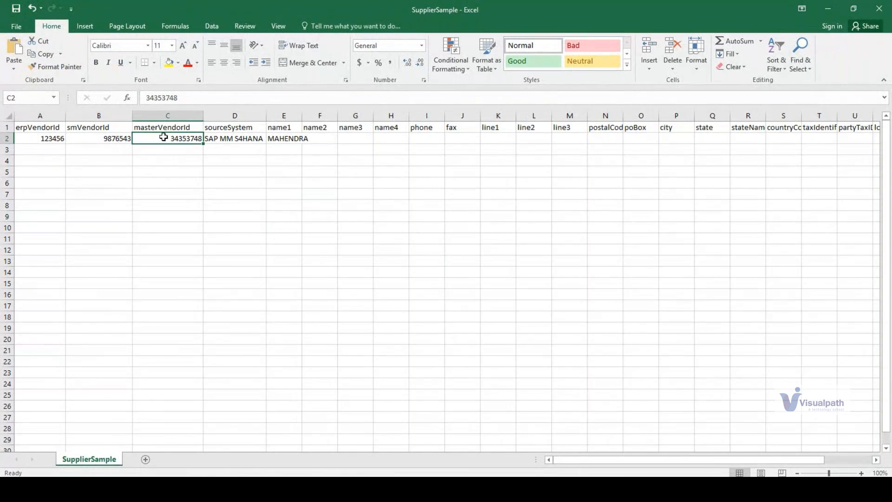
left_click_drag(31, 130, 29, 201)
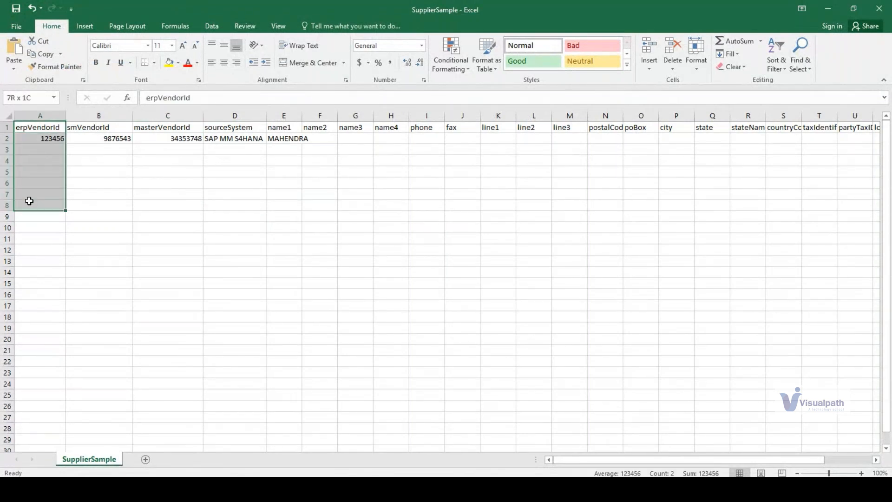
left_click_drag(150, 128, 152, 207)
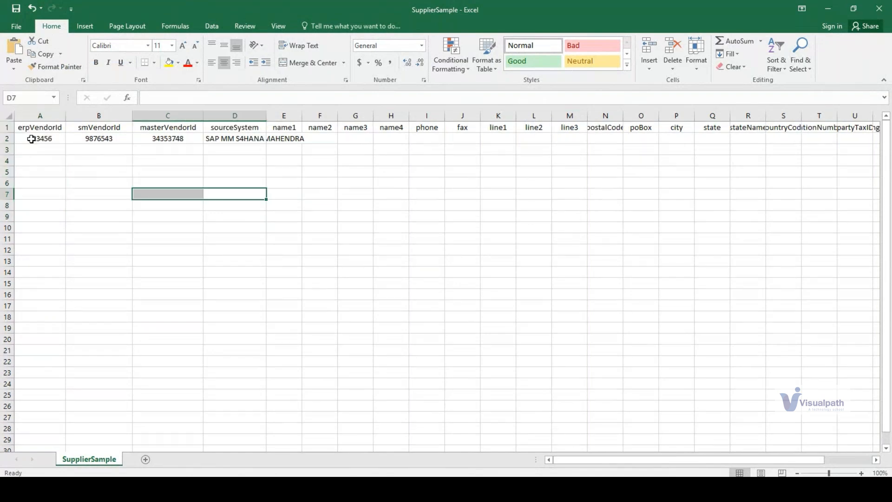
left_click(40, 139)
key("ctrl+c")
left_click(159, 140)
key("ctrl+v")
left_click(183, 215)
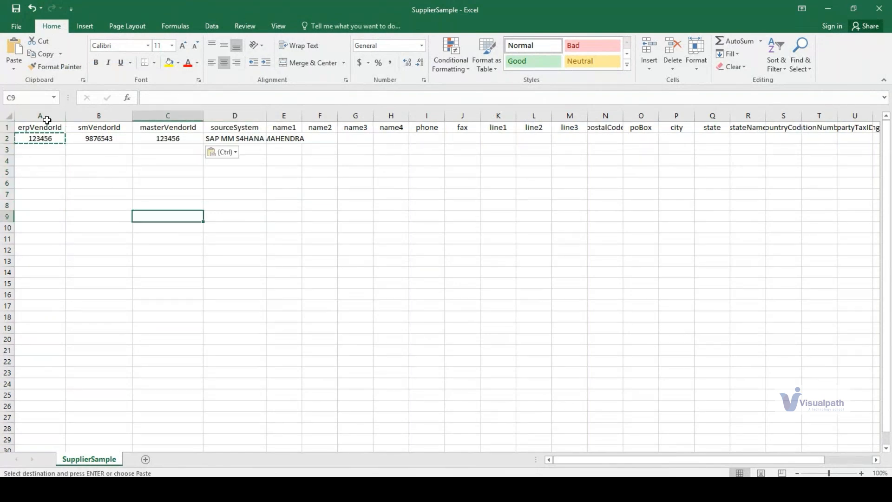
- Review the ERP, master and SM vendor ID columns against the SM Vendor ID in the Ariba profile, and check the sourceSystem column
left_click(47, 120)
left_click(153, 117, "ctrl")
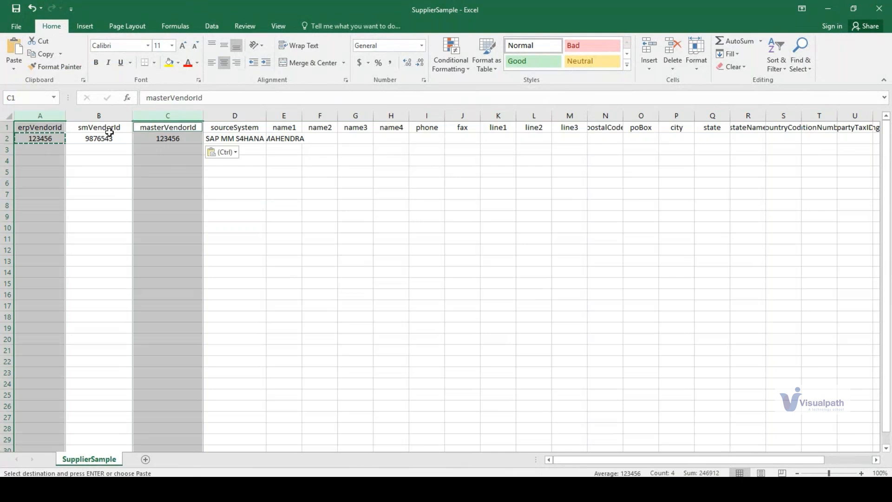
left_click_drag(100, 132, 104, 237)
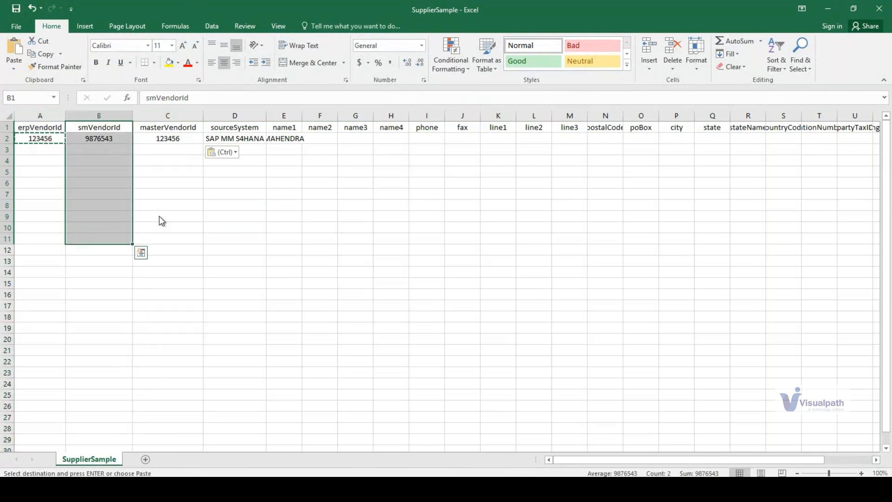
key("alt+Tab")
left_click_drag(245, 244, 277, 243)
double_click(278, 243)
key("alt+Tab")
left_click(237, 126)
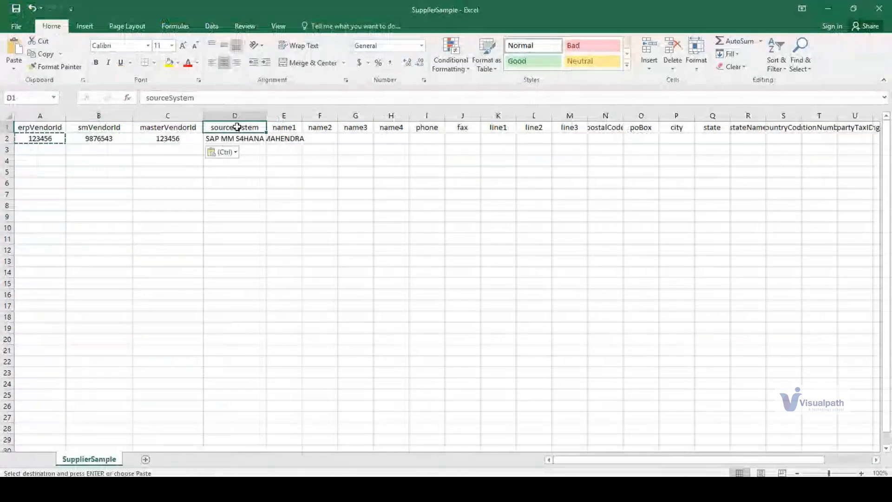
left_click_drag(253, 139, 253, 208)
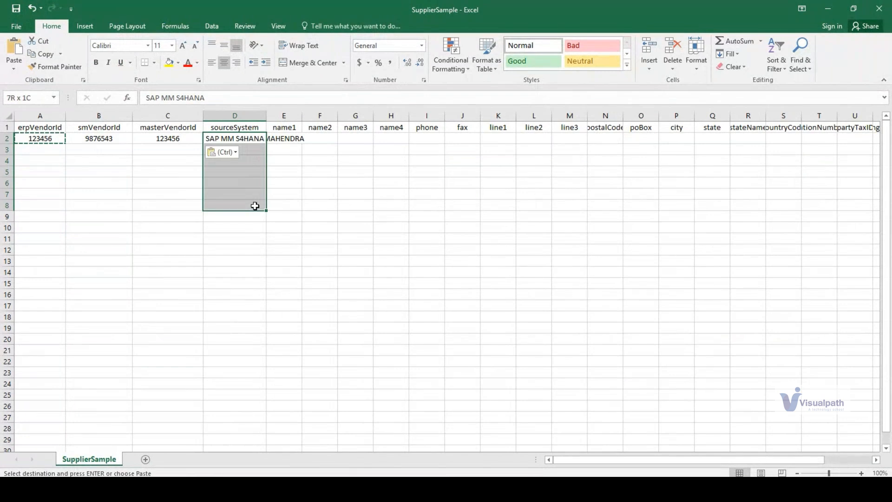
- Enter the supplier's surname under name2 and the phone number under phone in row 2
left_click(281, 138)
left_click(326, 139)
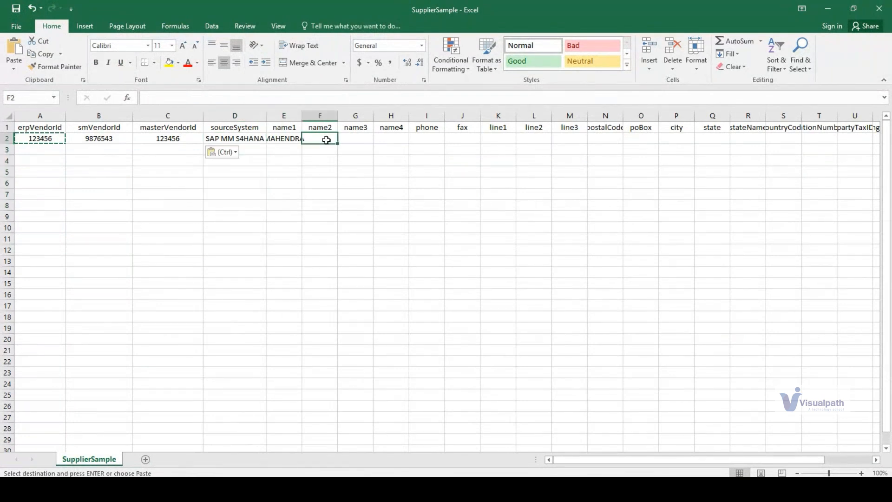
type("WAH")
type("H")
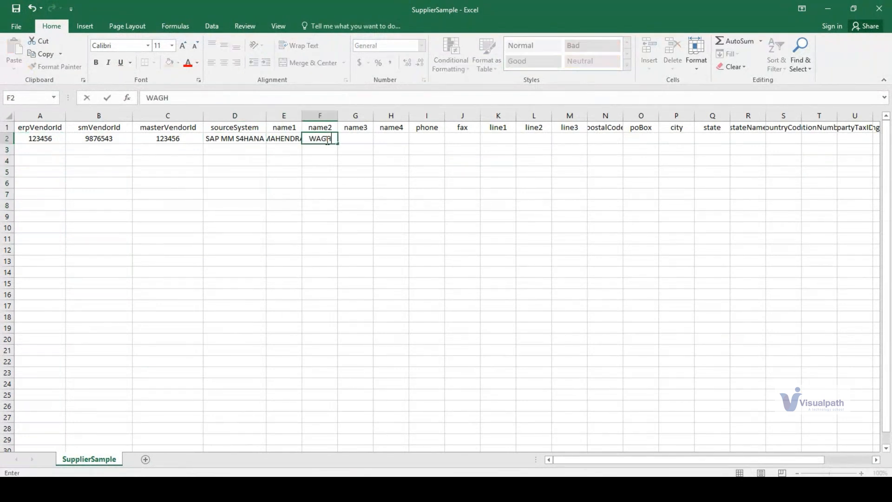
key("Tab")
left_click(293, 140)
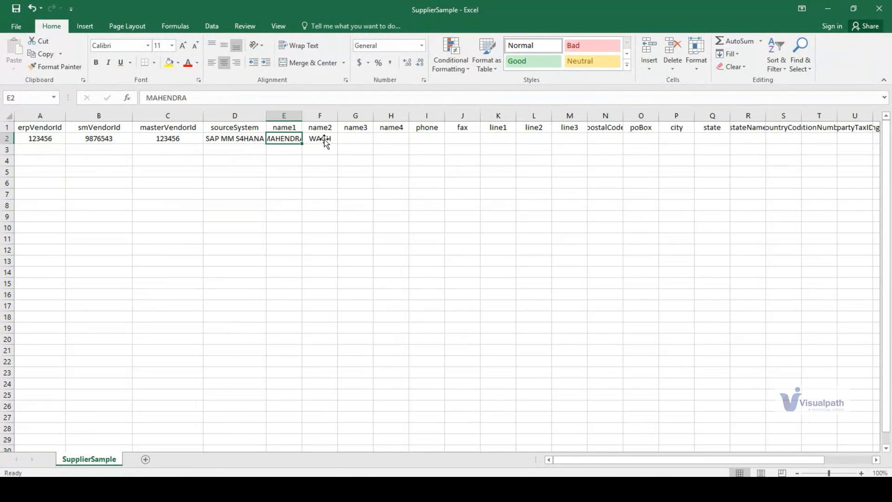
left_click(435, 137)
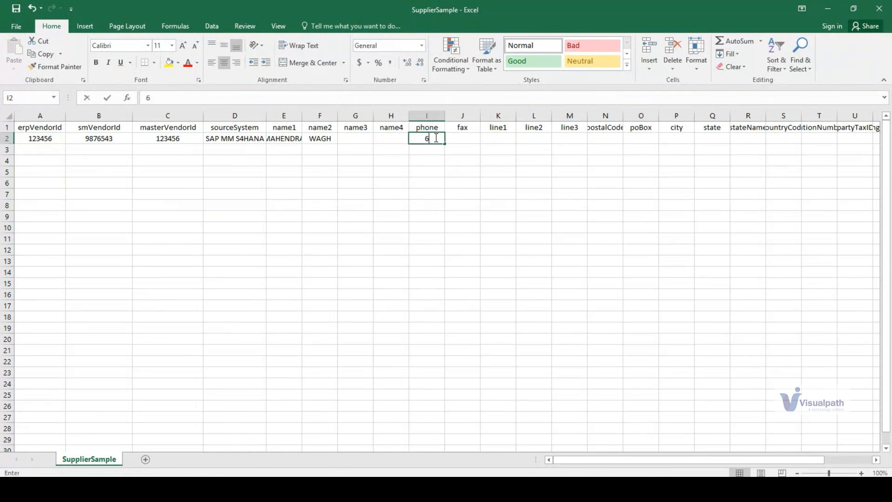
type("654321")
key("Tab")
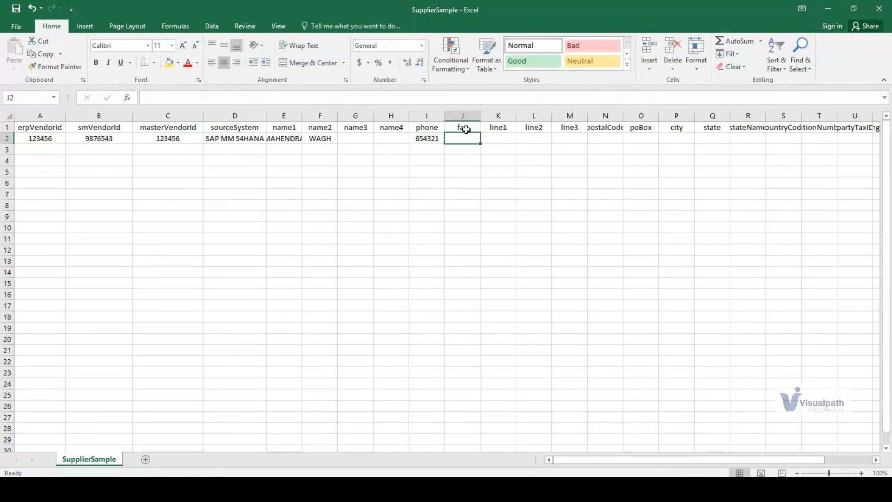
- Leave the fax, address line, postal code and PO box fields empty and enter BANGLORE as the city and KARNATAKA as the state
key("Tab")
key("Tab")
key("Tab")
left_click_drag(457, 127, 560, 133)
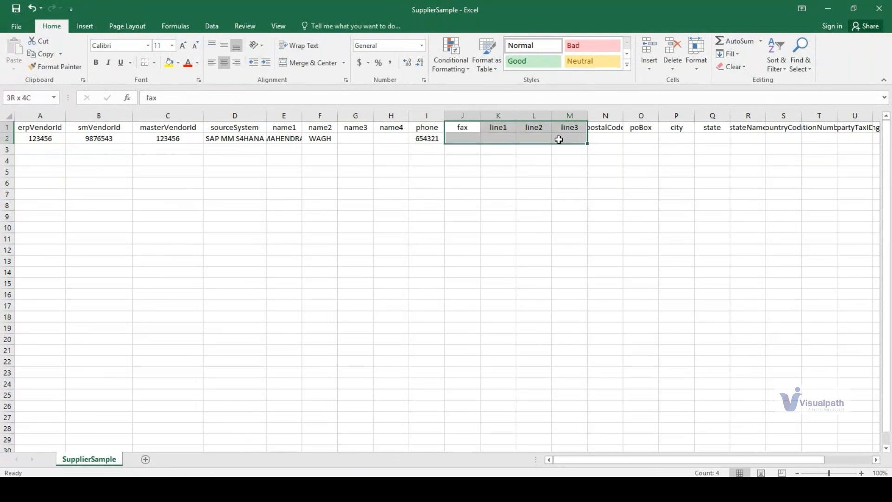
left_click(607, 135)
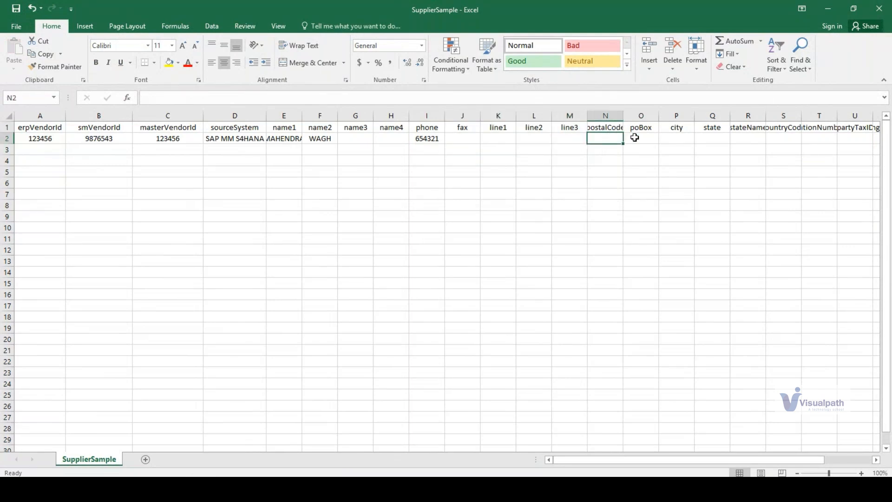
key("Tab")
key("Tab")
type("BANGLORE")
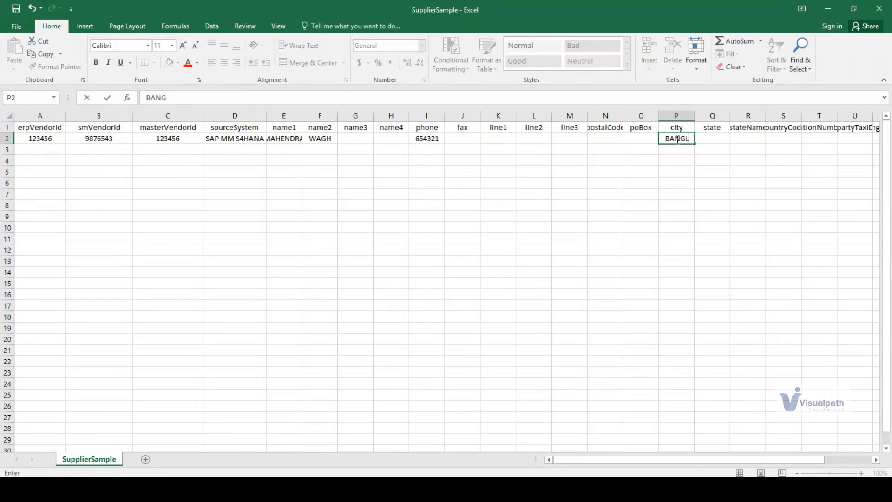
key("Tab")
type("KARNATAKA")
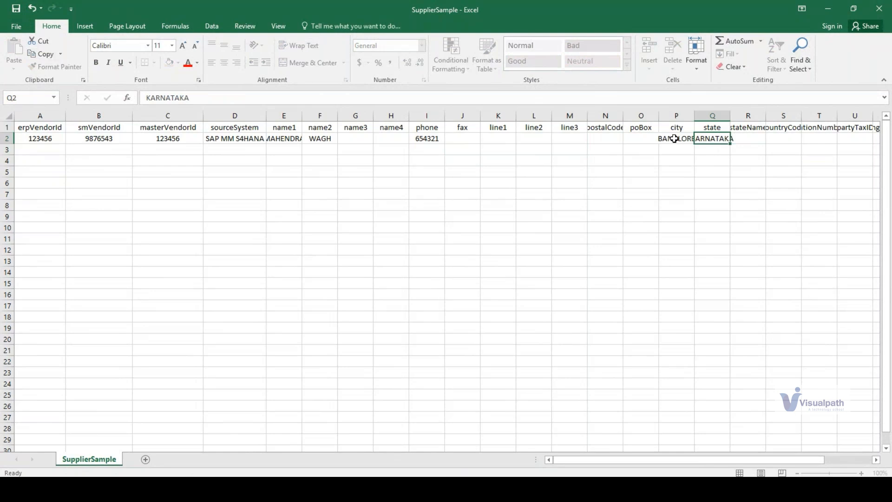
key("Tab")
key("Tab")
key("Tab")
key("Tab")
key("Tab")
key("Tab")
key("Tab")
key("Tab")
key("Tab")
key("Tab")
key("Tab")
key("Tab")
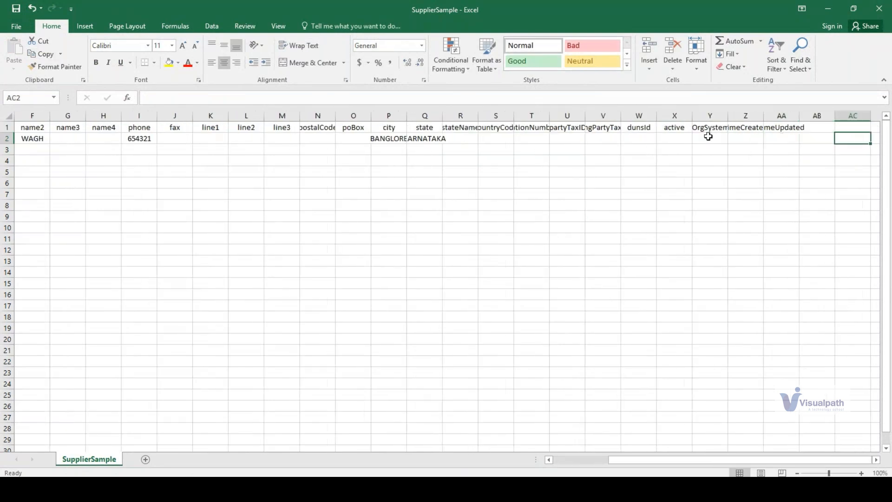
- Look at the Save As locations offered for the SupplierSample workbook and return to the sheet
left_click(469, 135)
left_click(521, 167)
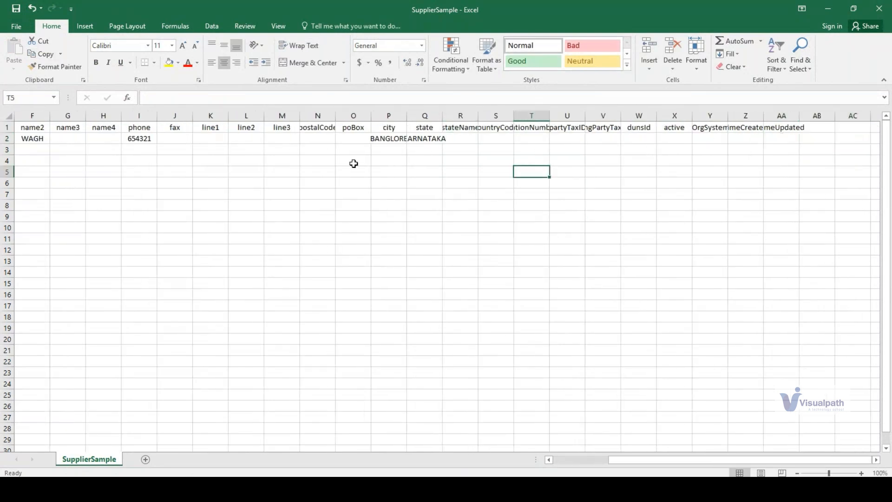
left_click(15, 27)
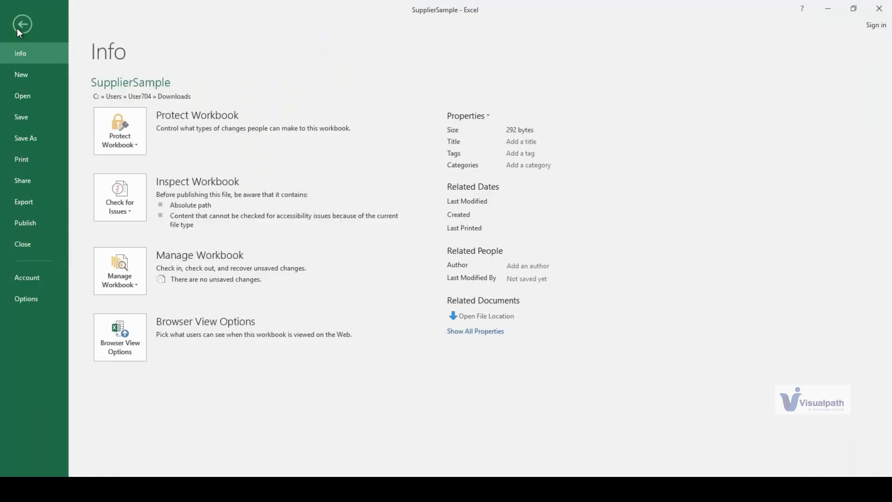
left_click(21, 138)
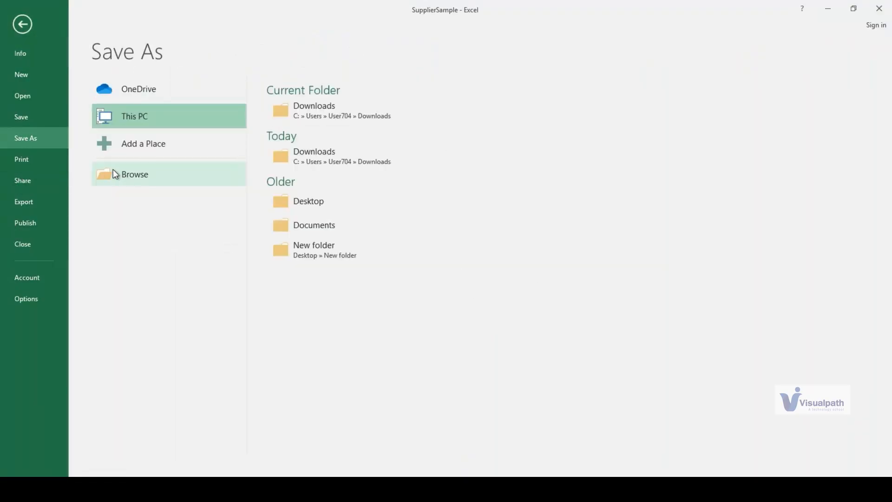
key("Escape")
- Fill the entire header row of the supplier sheet, from erpVendorId in column A through column AA, with yellow
left_click(39, 126)
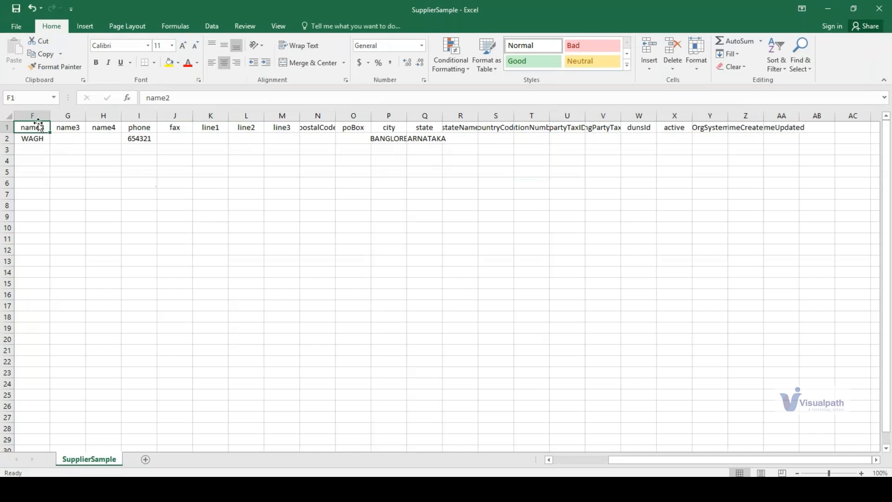
key("Left")
key("Left")
key("Left")
key("Left")
key("Left")
key("shift+Right")
key("shift+Right")
key("shift+Right")
key("shift+Right")
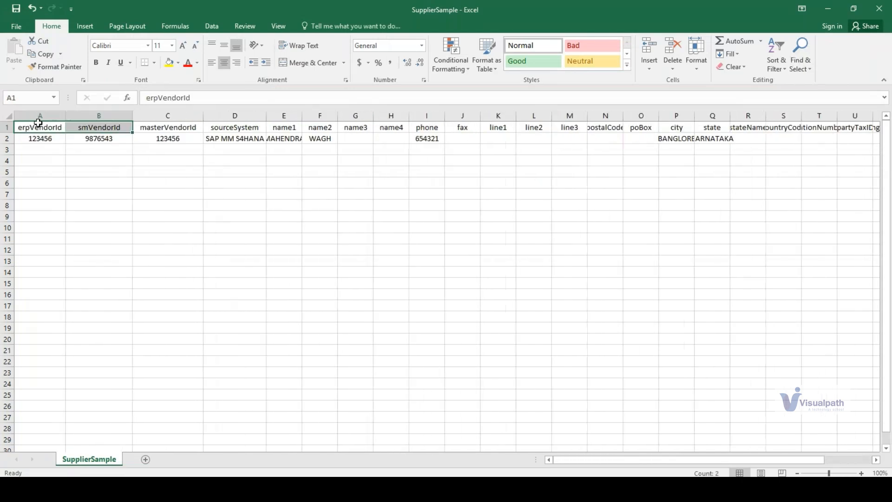
key("shift+Right")
key("shift+Right")
key("shift+Right")
key("shift+Right")
key("shift+Right")
key("shift+Right")
key("shift+Right")
key("shift+Right")
key("shift+Right")
key("shift+Right")
key("shift+Right")
key("shift+Right")
key("shift+Right")
key("shift+Right")
key("shift+Right")
key("shift+Right")
key("shift+Right")
key("shift+Right")
key("shift+Right")
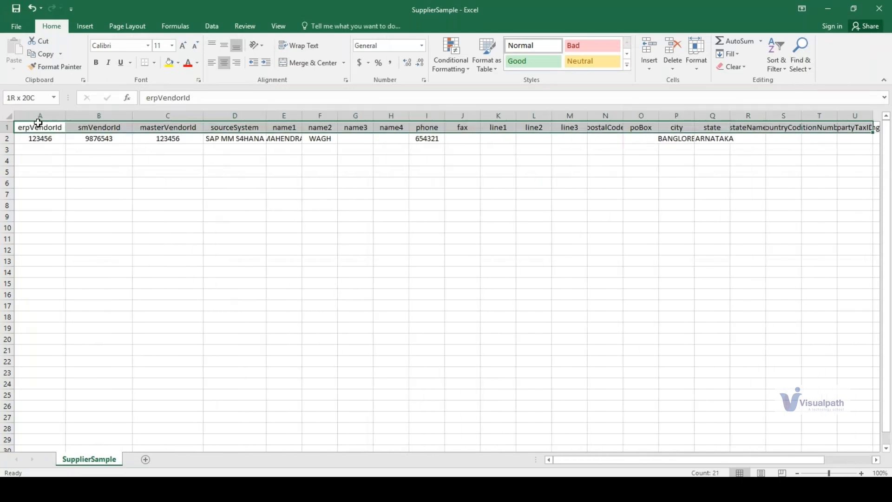
key("shift+Right")
key("shift+Right")
key("shift+Right")
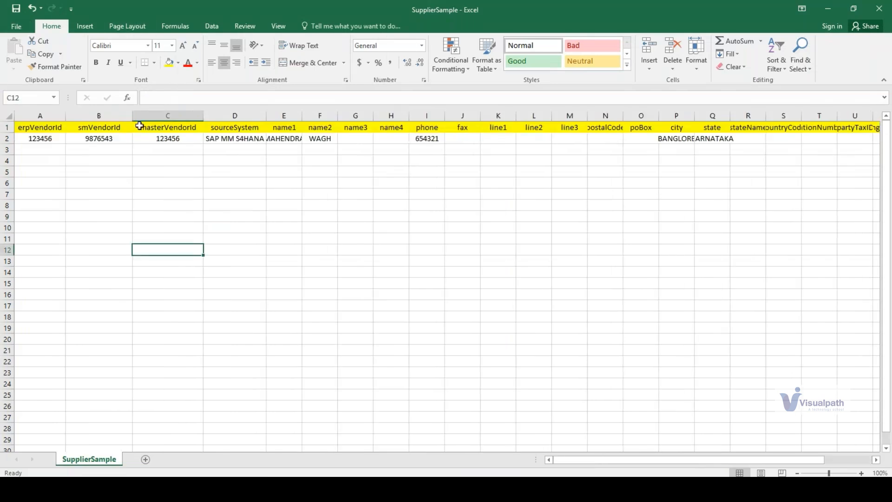
left_click(41, 128)
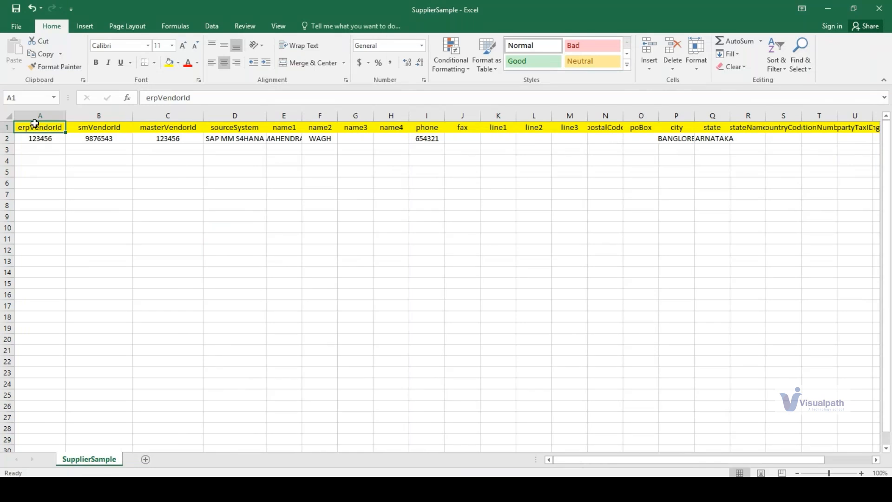
- Review the highlighted column headers, from the vendor ID and sourceSystem columns across to the address columns
left_click(37, 116)
left_click(162, 115)
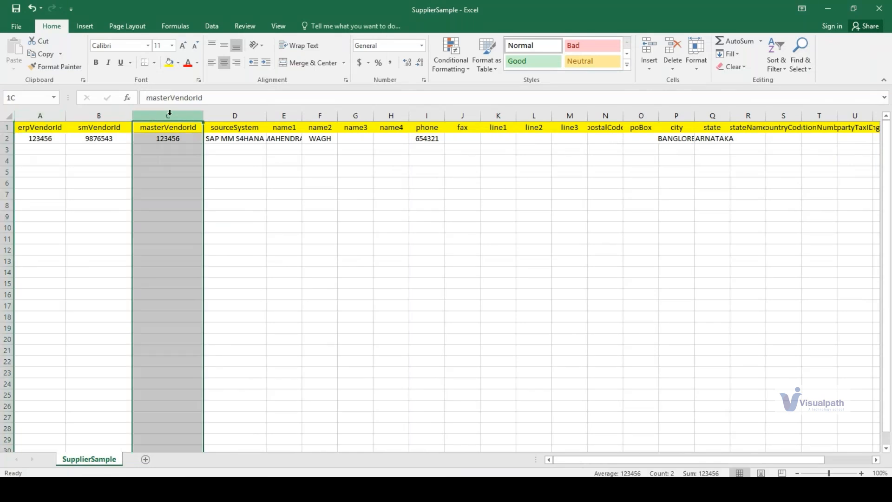
left_click(235, 115)
left_click(288, 191)
left_click(23, 129)
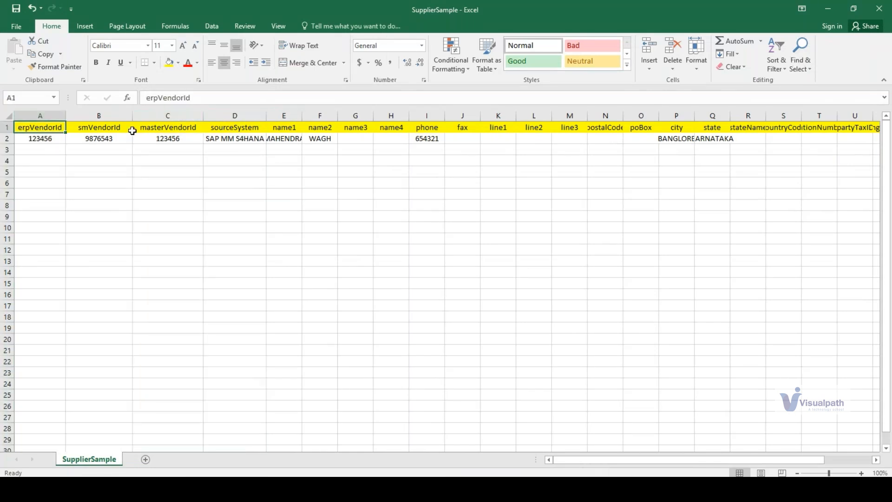
left_click_drag(132, 131, 662, 183)
left_click(655, 197)
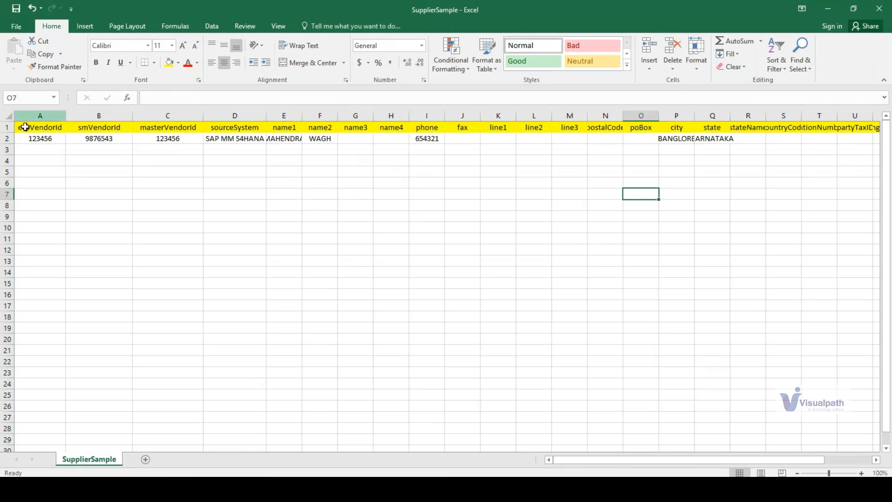
left_click(45, 130)
left_click_drag(46, 131, 762, 146)
left_click(604, 268)
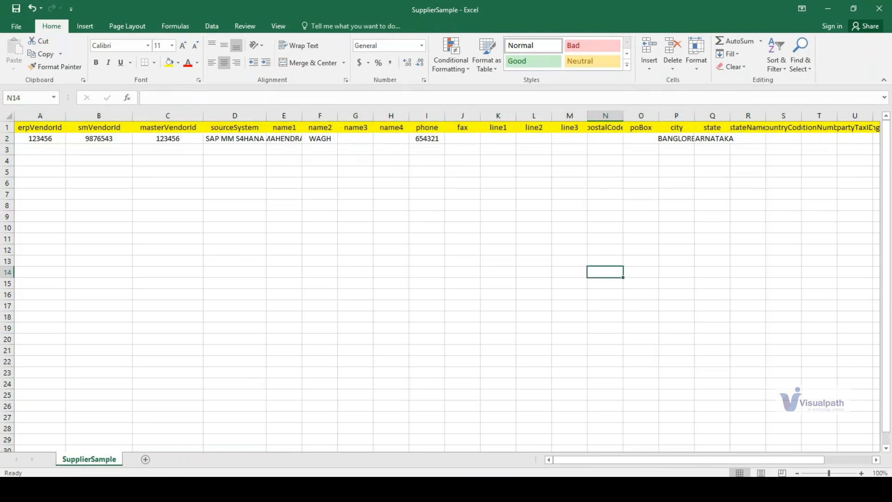
- Switch to SAP Ariba, leave the EcoSeating Pvt Ltd profile and supplier request, and open the SM Admin page
left_click(302, 488)
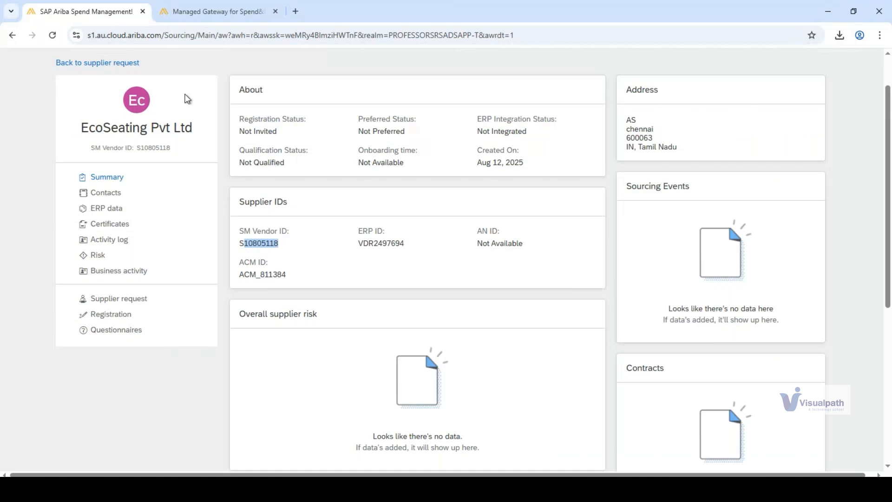
left_click(97, 62)
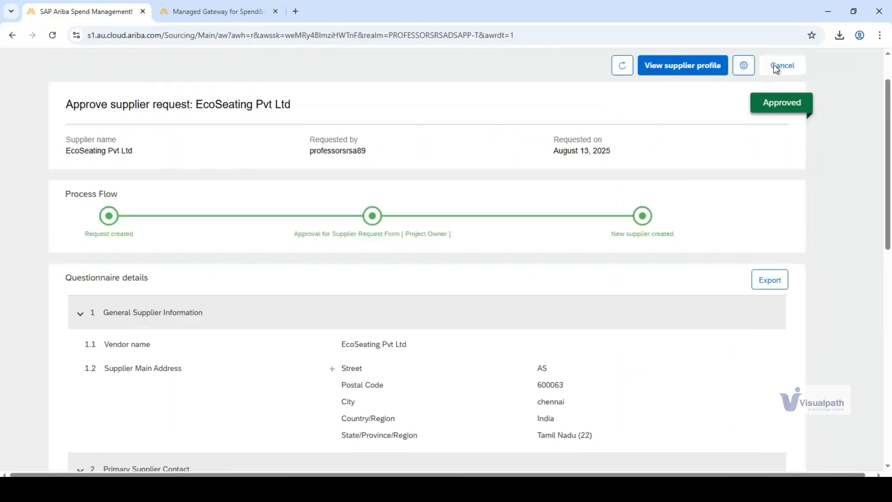
left_click(774, 66)
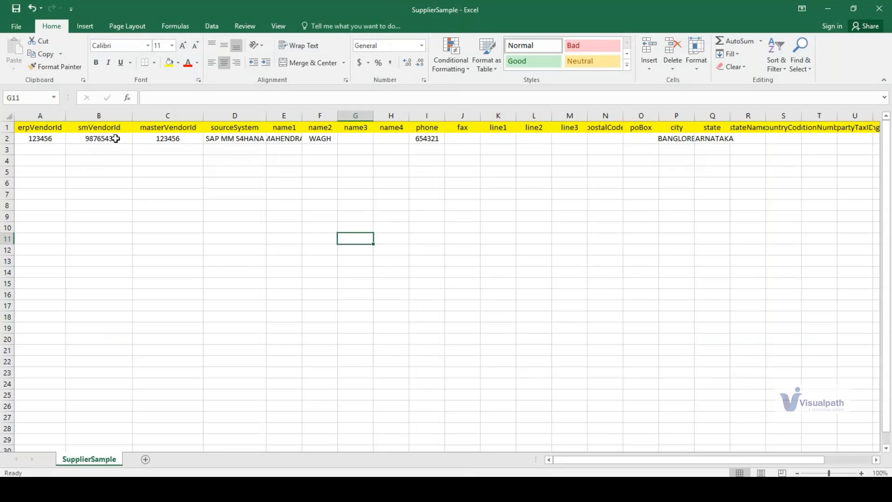
left_click(548, 253)
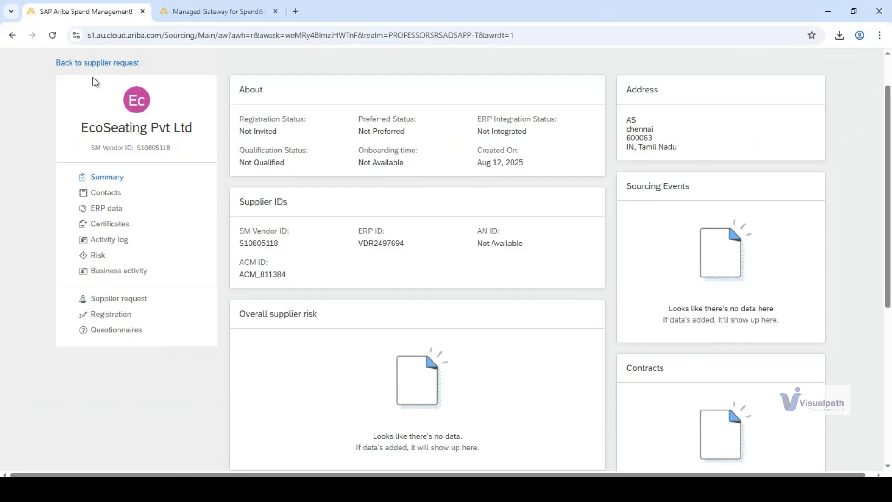
left_click(86, 62)
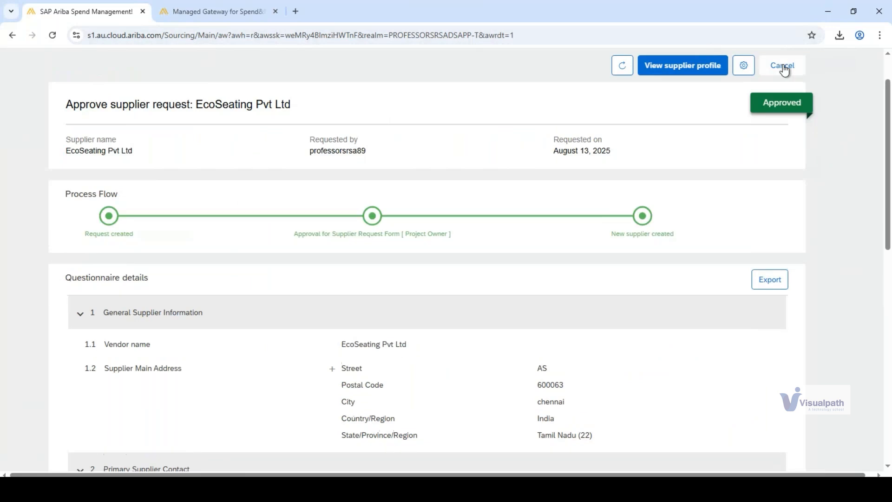
left_click(784, 67)
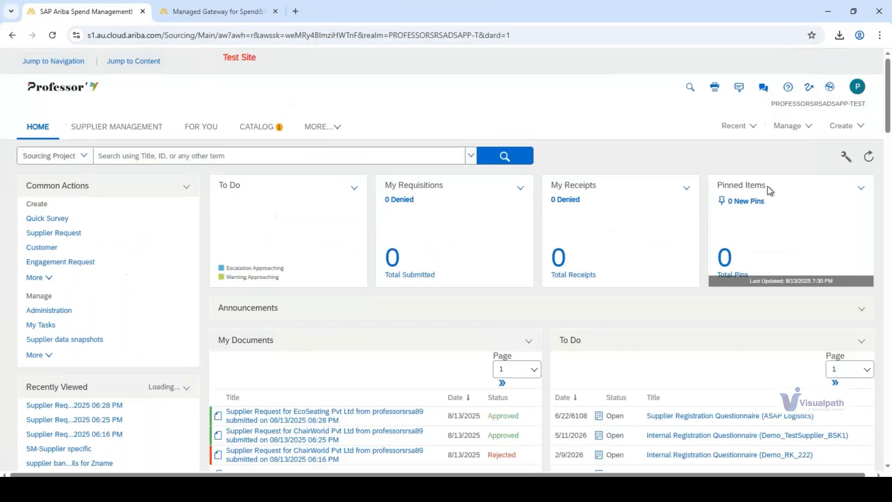
left_click(786, 125)
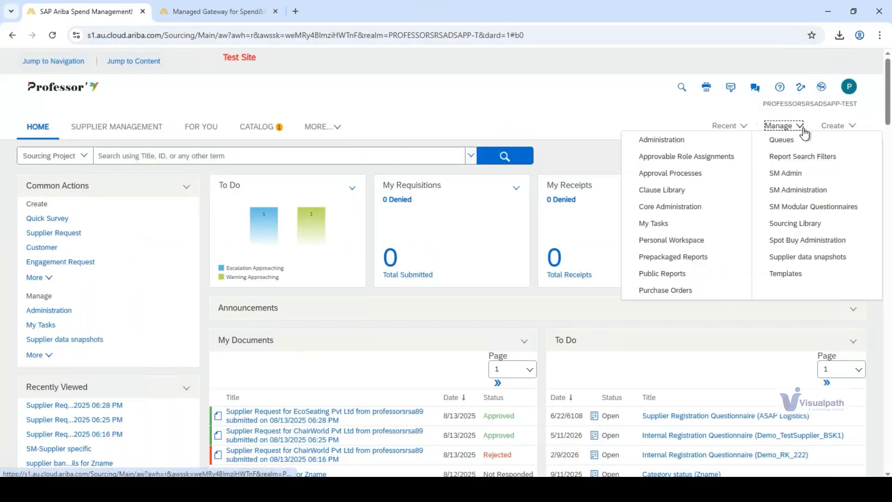
left_click(788, 176)
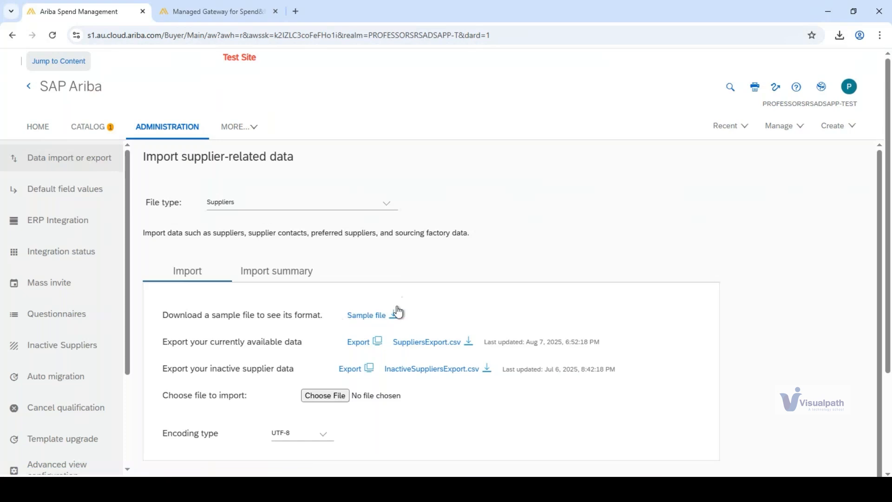
- Download SuppliersExport.csv with the currently available supplier data and open the downloaded file in Excel
left_click_drag(178, 342, 278, 339)
left_click(279, 339)
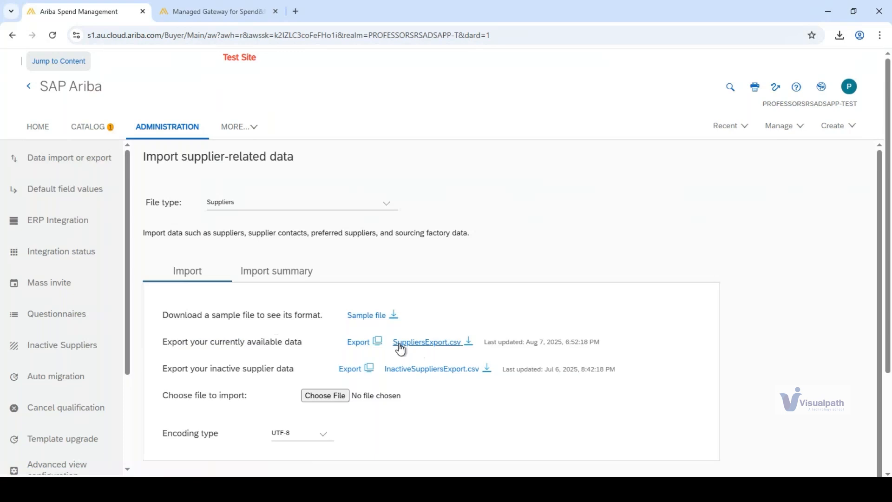
left_click(400, 348)
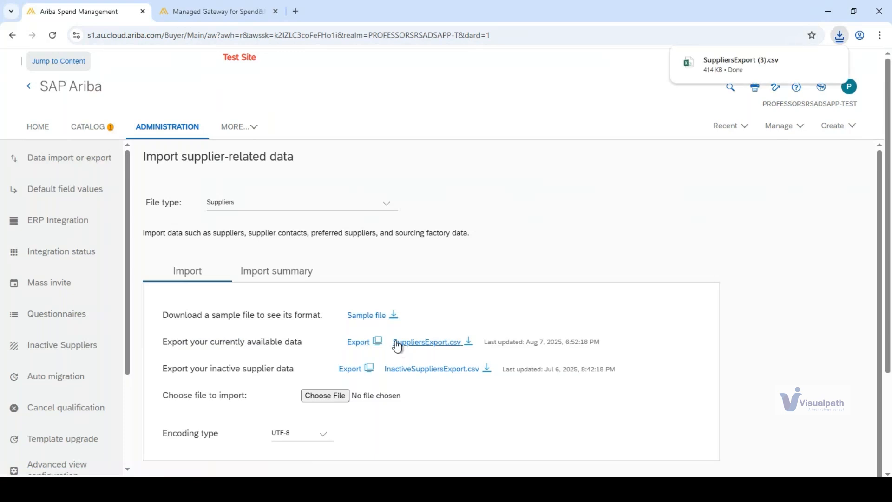
left_click(713, 73)
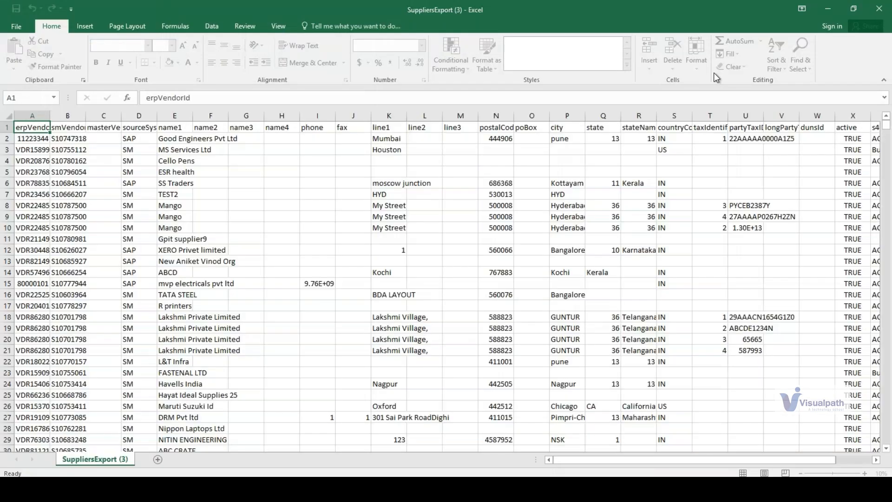
- Examine the exported supplier table from the header row to its last record and look over the first vendor rows
left_click(271, 147)
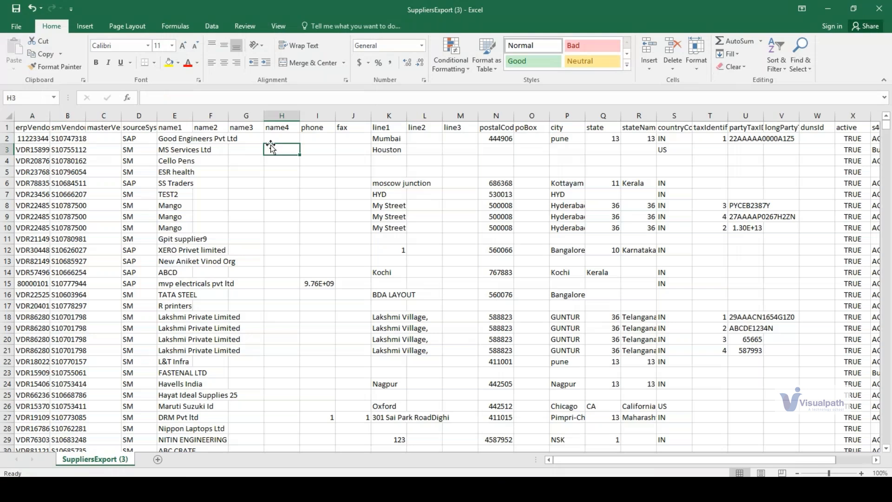
key("Left")
key("Left")
key("Left")
key("ctrl+Home")
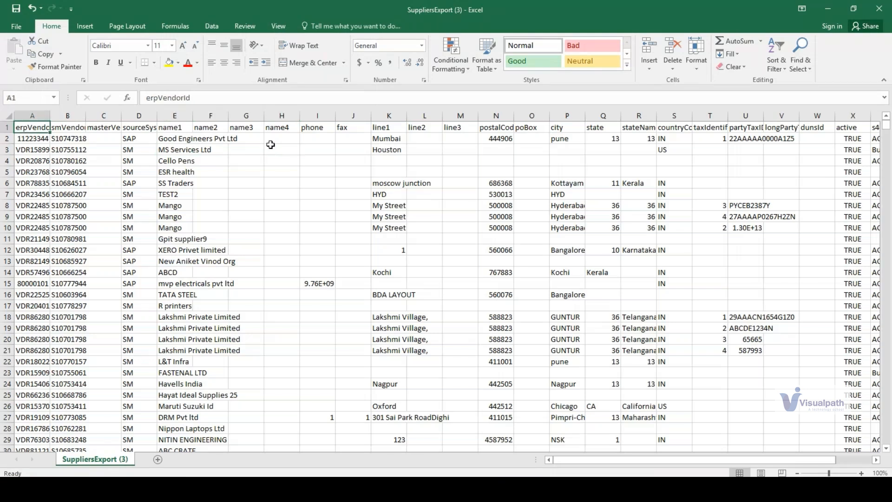
key("ctrl+shift+Right")
key("ctrl+shift+Down")
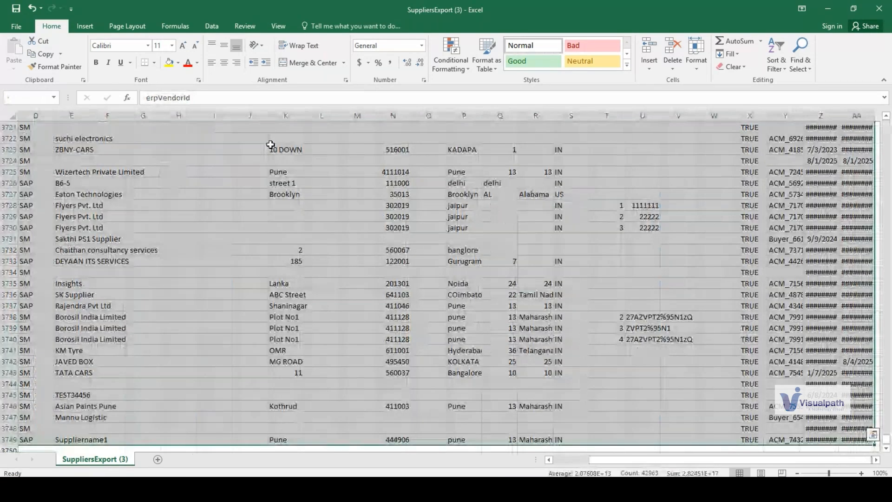
key("ctrl+Home")
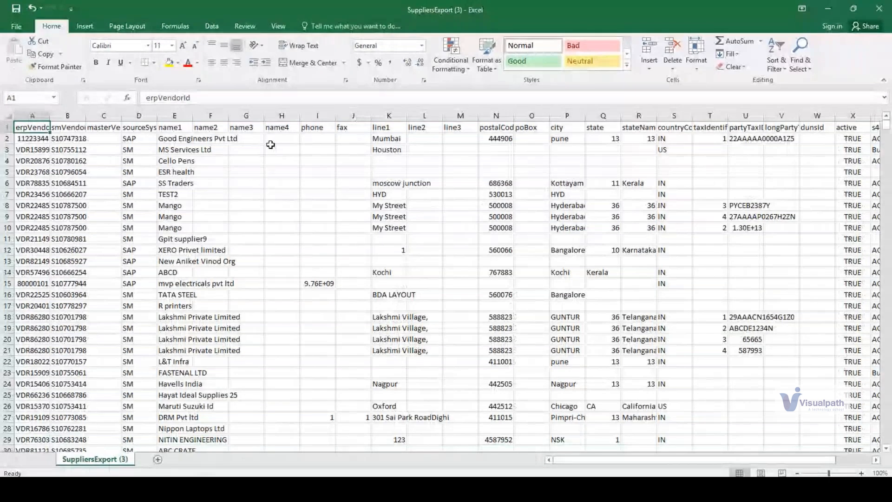
key("Down")
key("Down")
key("Down")
key("Down")
key("Down")
key("Down")
key("Down")
key("Down")
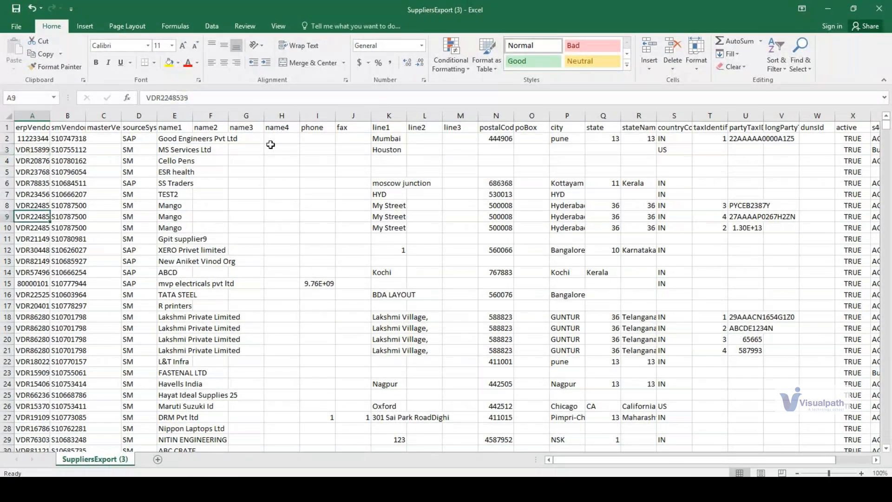
left_click(85, 176)
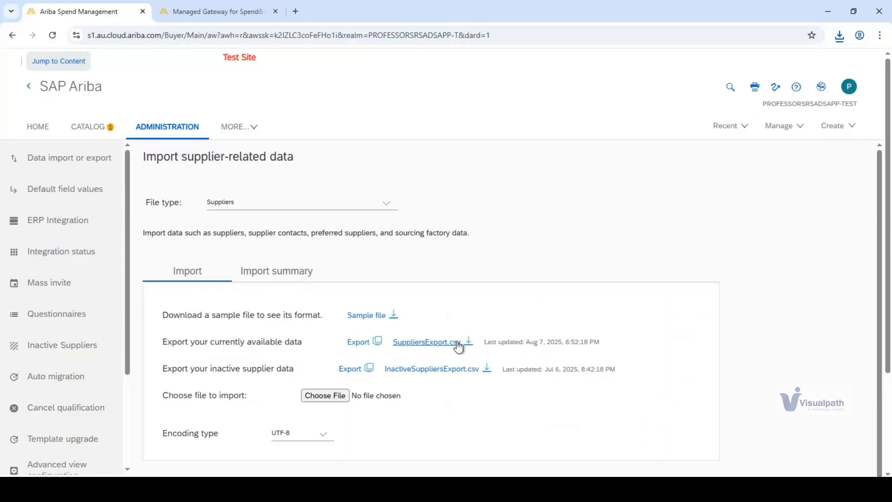
- Switch back to SAP Ariba and check the option for exporting the currently available supplier data
left_click_drag(171, 343, 304, 343)
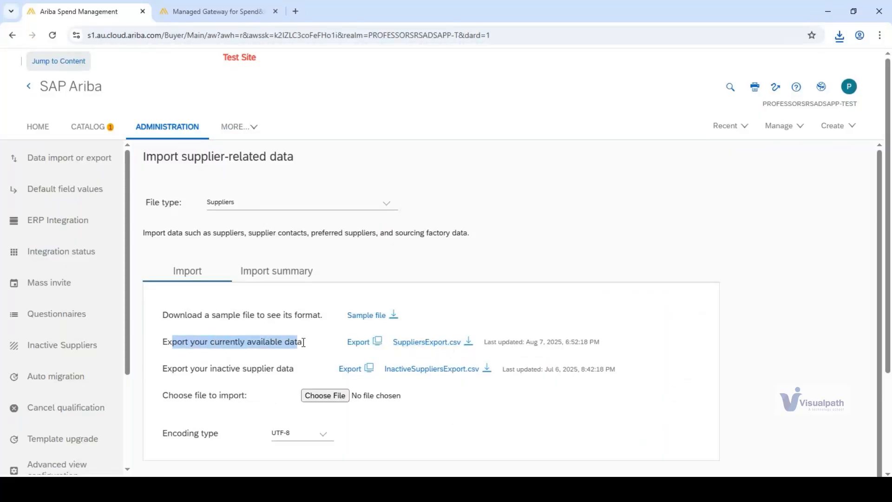
left_click(168, 343)
left_click_drag(162, 342, 303, 343)
left_click(302, 344)
- Return to the SuppliersExport (3) workbook and inspect the erpVendorId column down to its last record, ending at the header cell
key("alt+Tab")
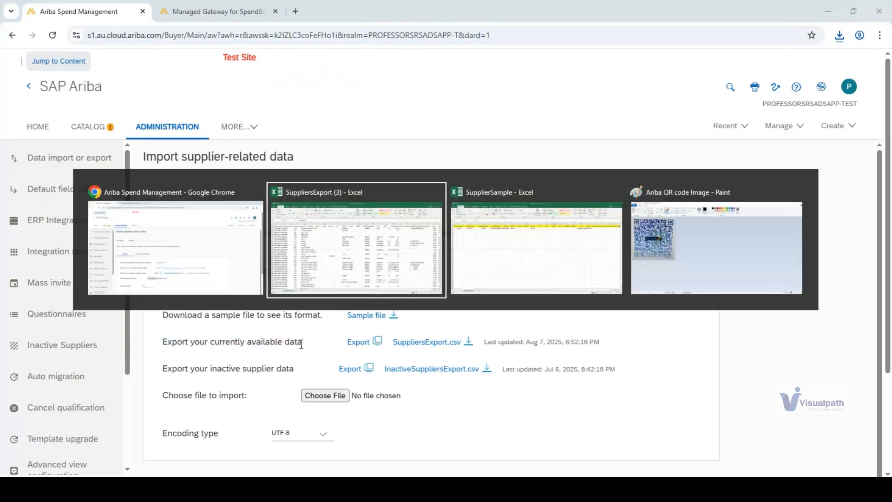
key("Left")
key("Up")
key("Up")
key("Up")
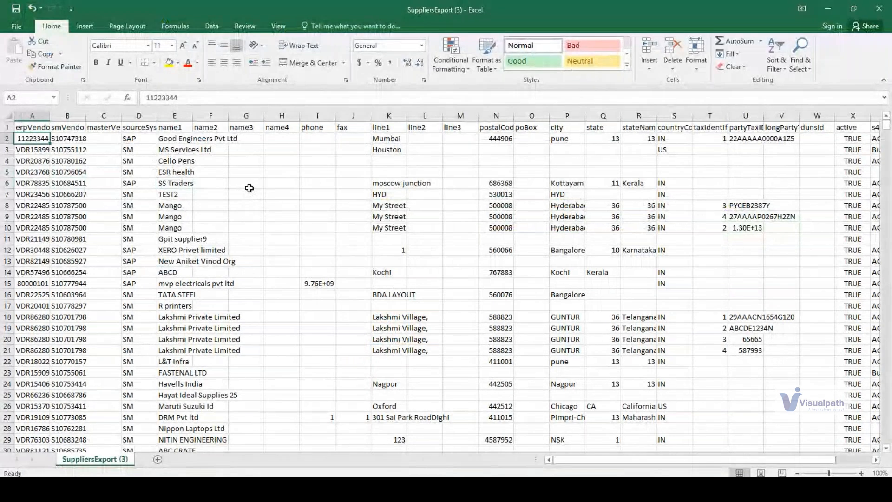
key("ctrl+shift+Down")
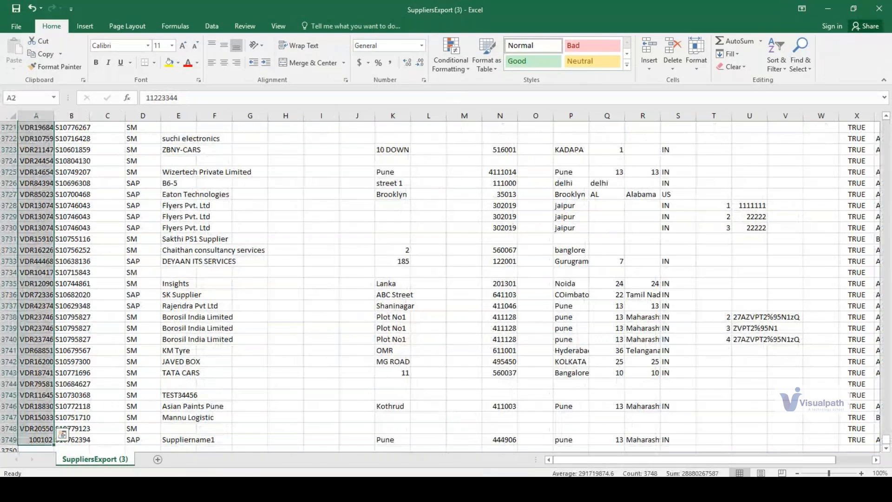
left_click(247, 214)
scroll(247, 214, "up", 10)
scroll(520, 195, "up", 1)
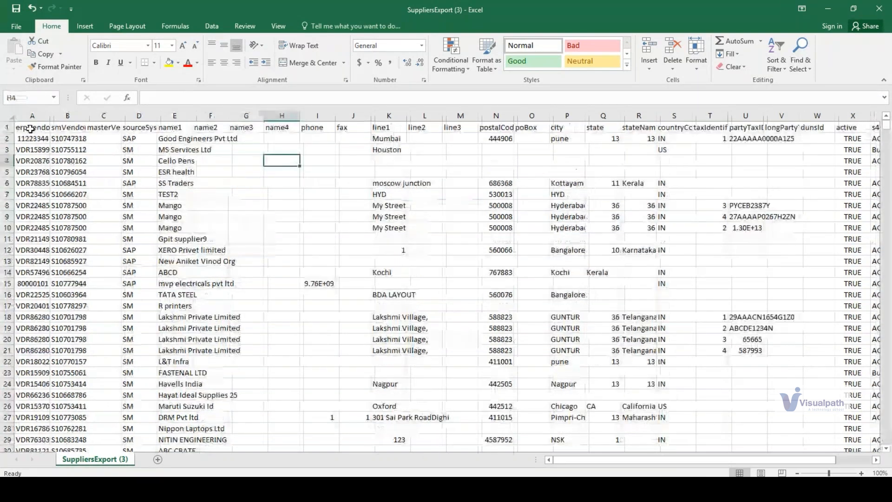
left_click(31, 129)
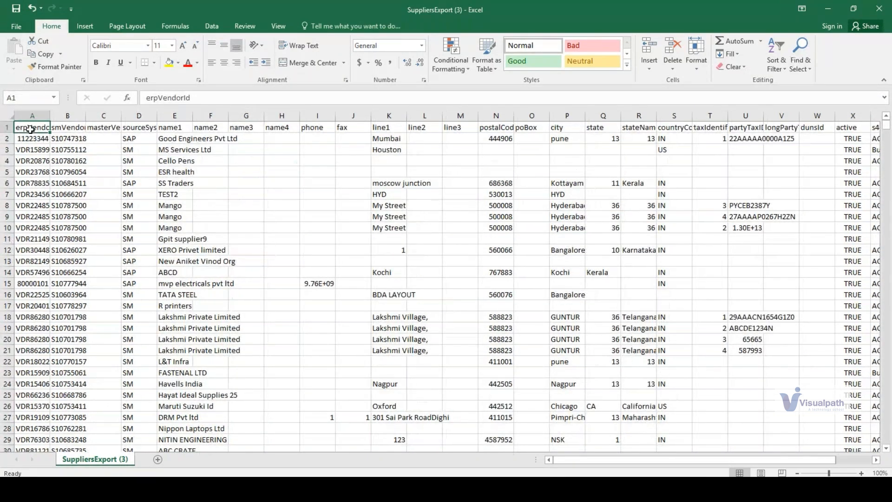
- Insert an empty row above the first vendor record in the SuppliersExport (3) workbook after a glance at the SAP Ariba import page
key("alt+Tab")
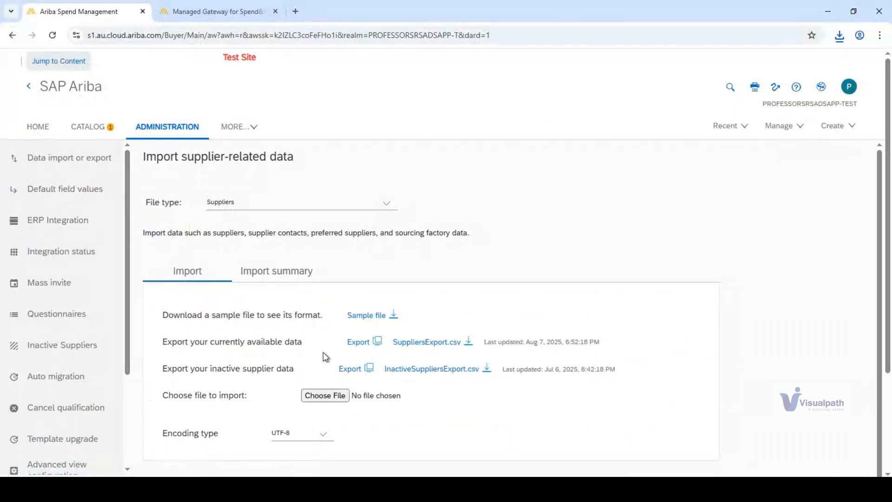
key("alt+Tab")
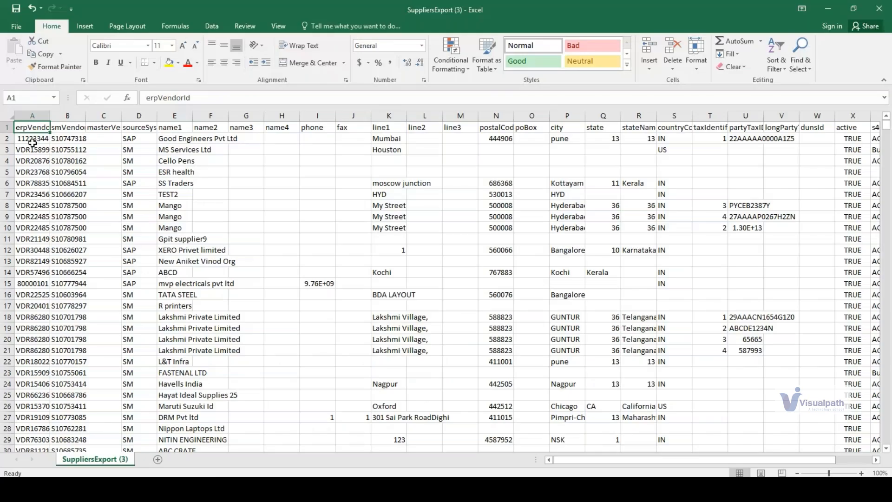
left_click(8, 138)
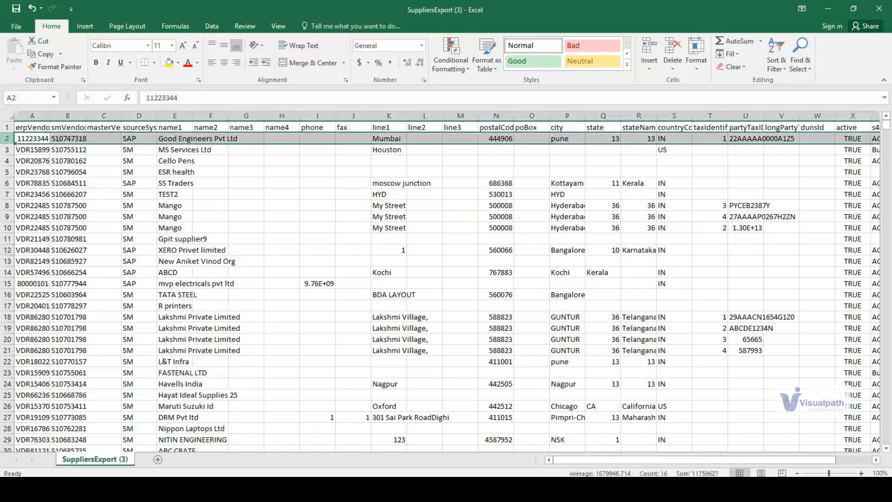
right_click(3, 139)
left_click(29, 217)
left_click(103, 238)
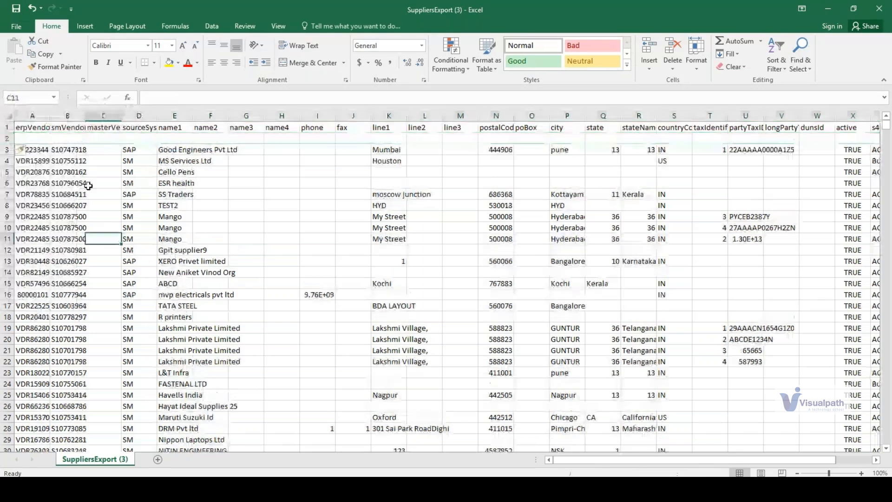
- Enter the supplier's first name under name1 and last name under name2 in the new row 2
left_click(170, 139)
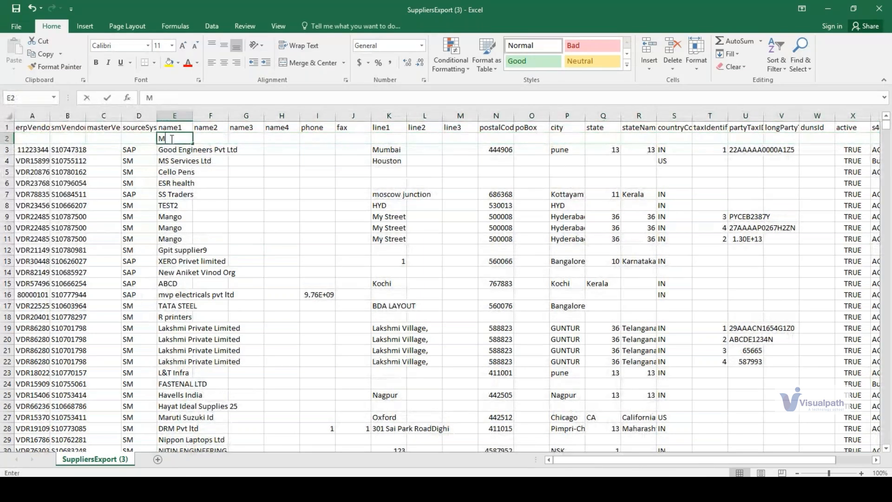
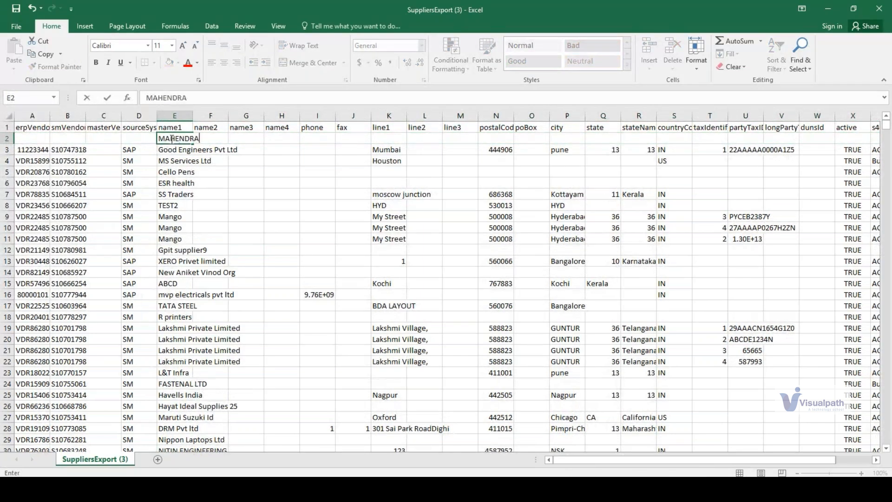
key("Tab")
key("Tab")
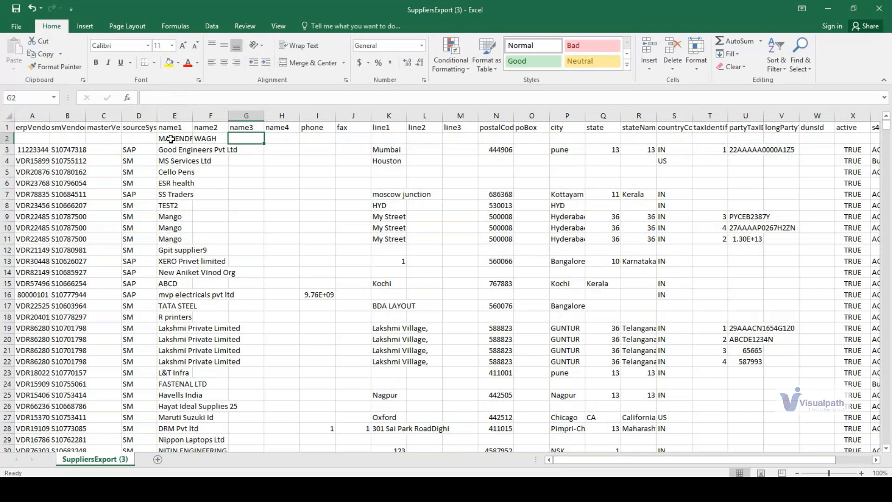
- Check the SAP Ariba import page against the entire erpVendorId column of the SuppliersExport (3) workbook
key("alt+Tab")
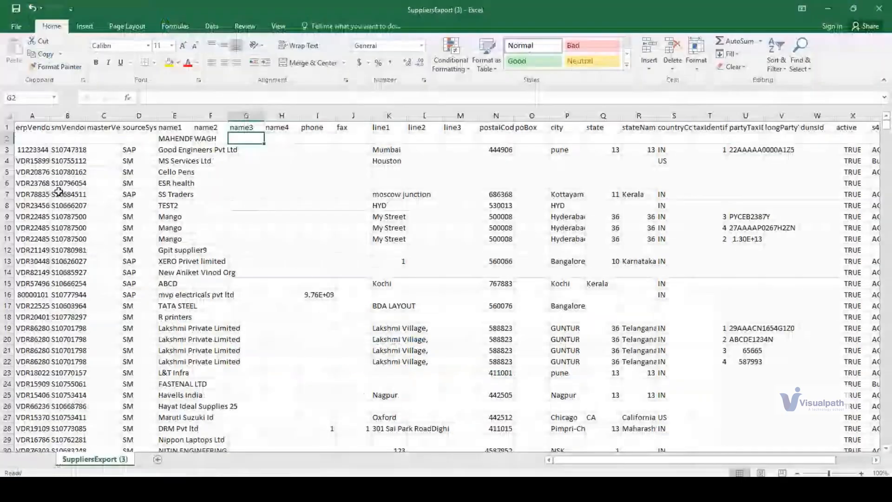
left_click(32, 115)
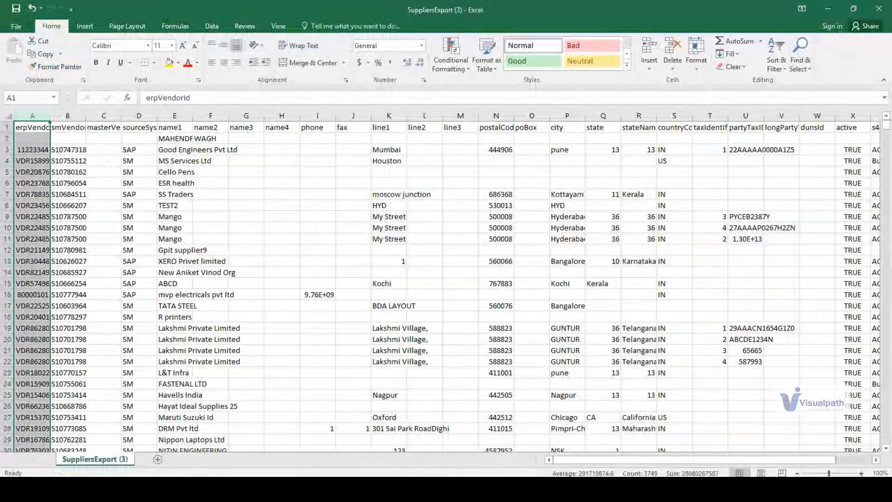
key("alt+Tab")
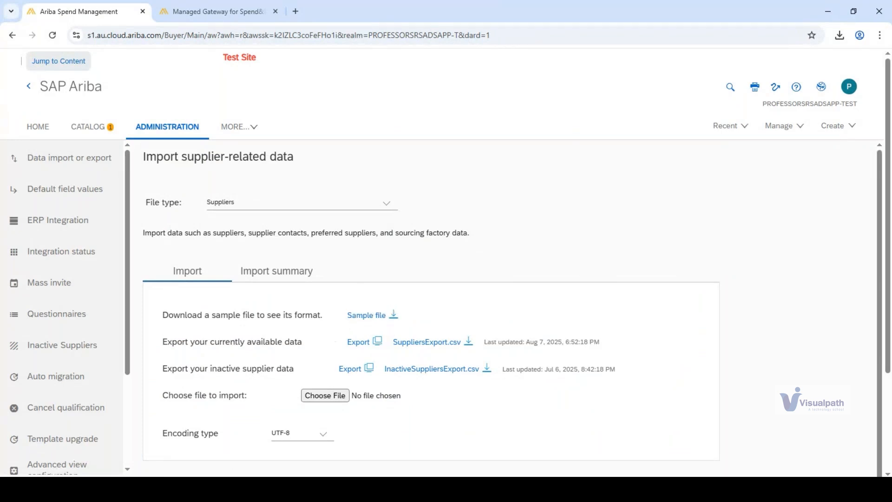
- Switch to the SupplierSample workbook and review the vendor record in row 2 from erpVendorId through name3
mouse_move(205, 487)
left_click(131, 447)
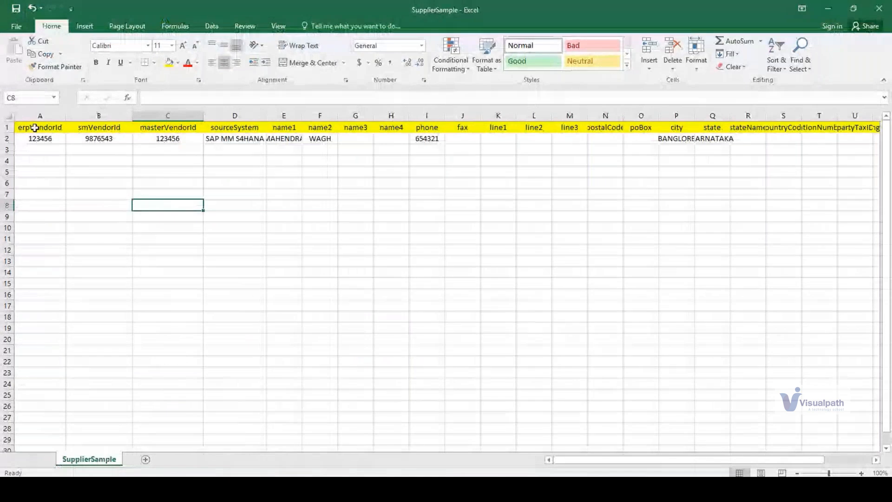
left_click(35, 127)
key("Down")
key("shift+Right")
key("shift+Right")
key("shift+Right")
key("shift+Right")
key("shift+Right")
key("shift+Right")
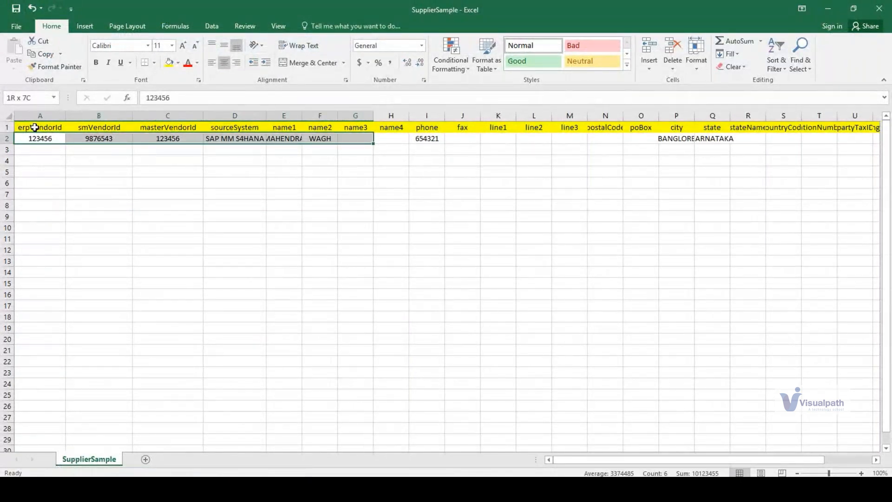
- Return to SAP Ariba and examine the option for exporting inactive supplier data
key("alt+Tab")
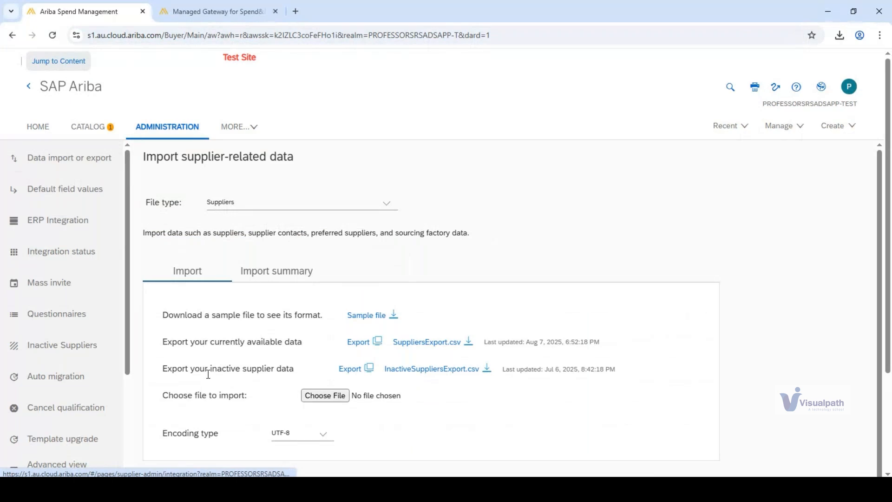
left_click_drag(168, 368, 247, 370)
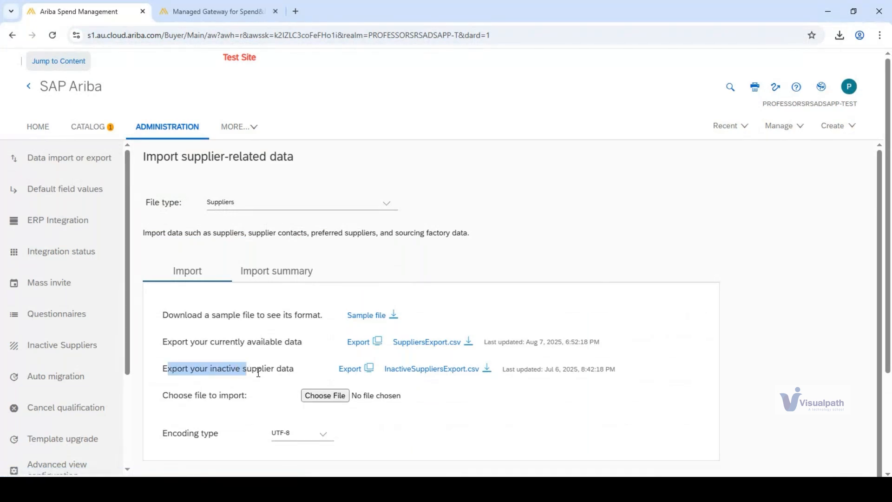
left_click(258, 372)
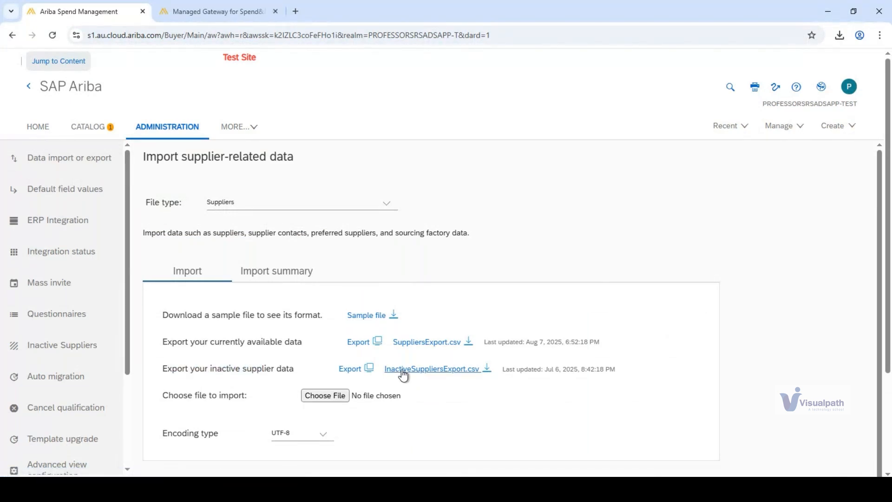
- Open the Desktop folder in the import file chooser and switch to the SupplierSample workbook
left_click(326, 396)
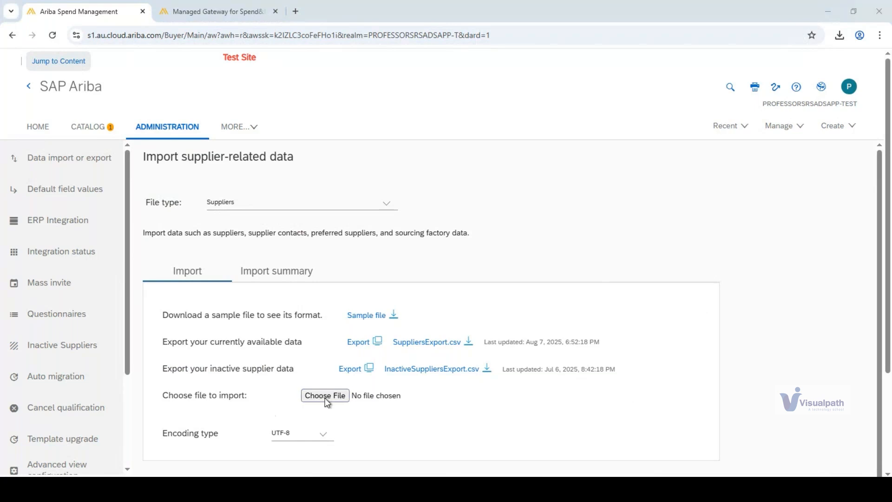
left_click(46, 155)
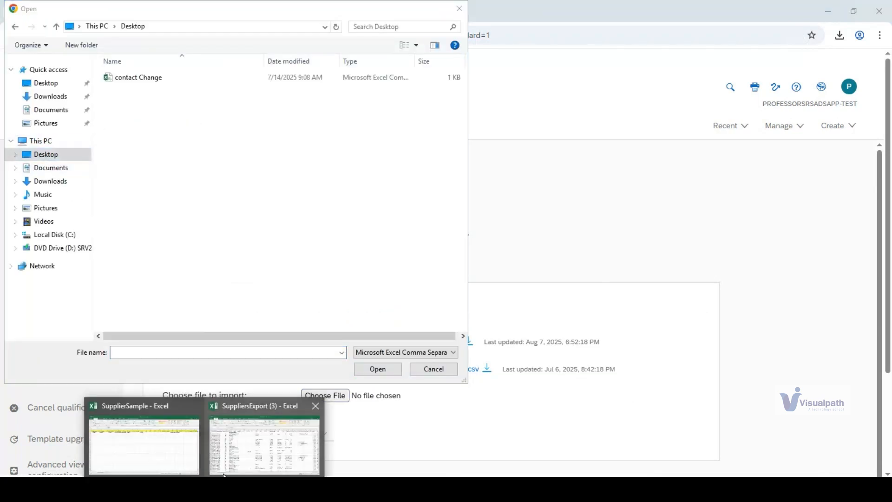
left_click(145, 450)
left_click(173, 245)
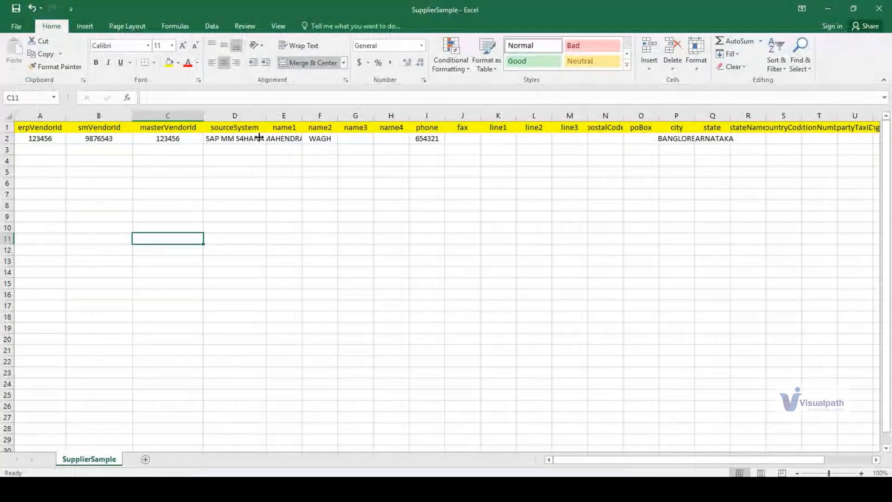
- Save the workbook to the Desktop as SupplierSample in CSV (Comma delimited) format, keeping that format
left_click(11, 26)
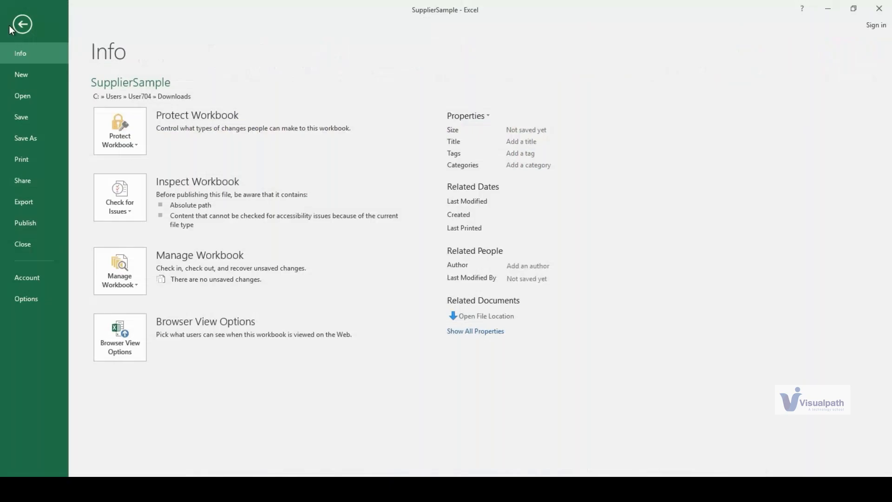
left_click(17, 146)
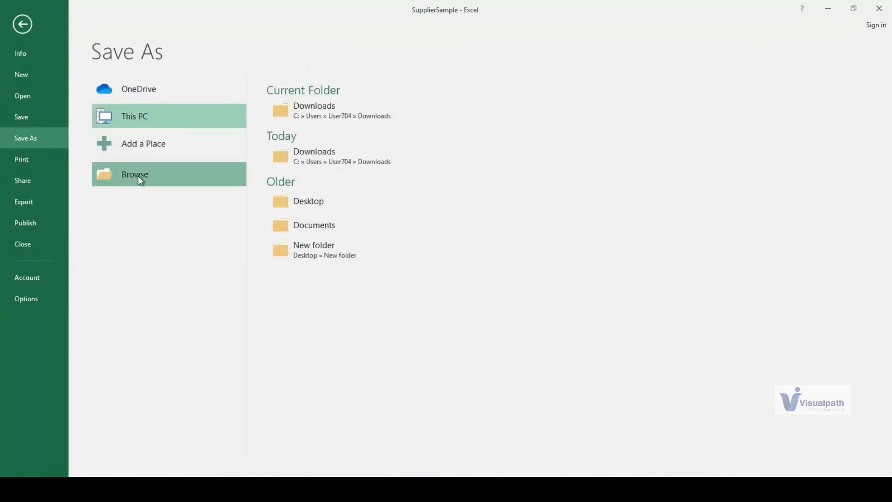
left_click(138, 176)
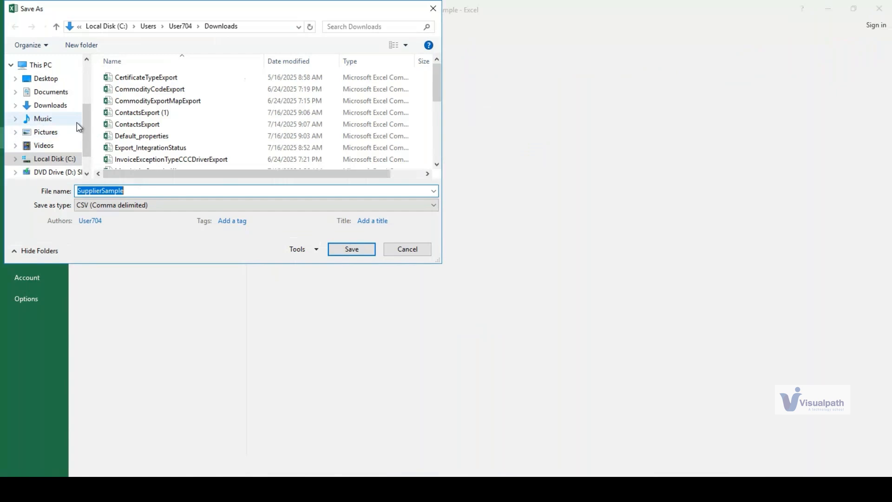
left_click(45, 82)
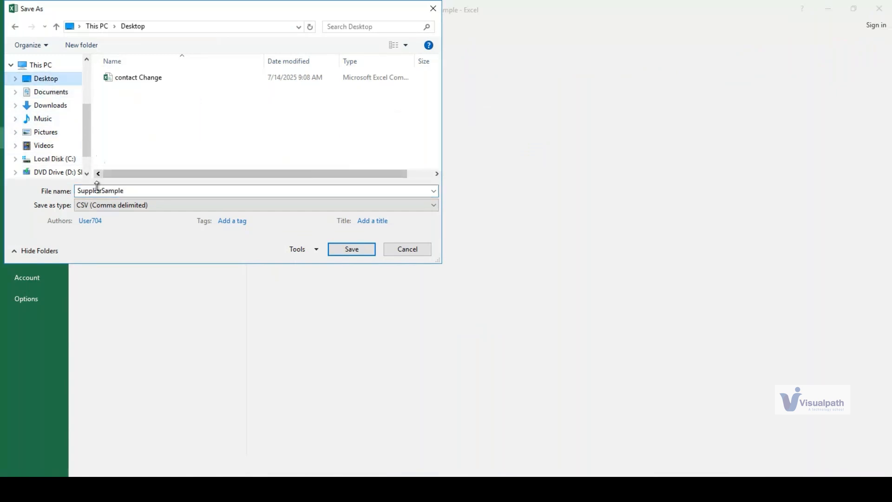
left_click(96, 209)
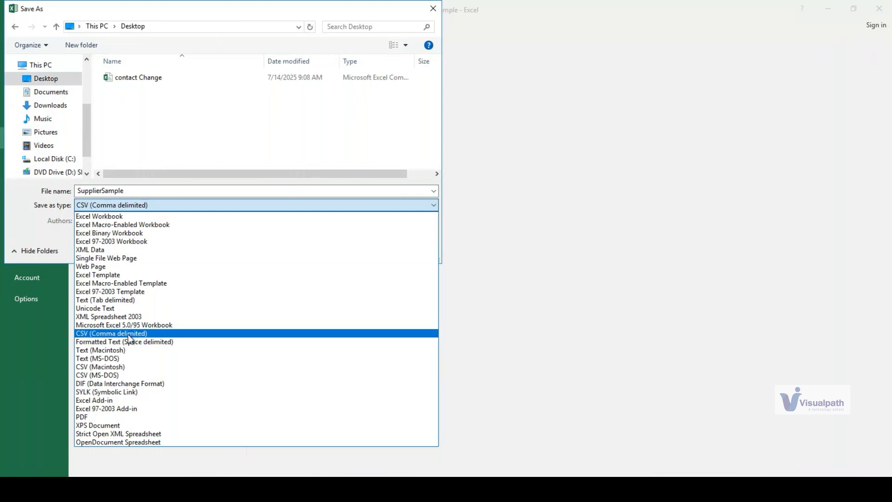
left_click(103, 334)
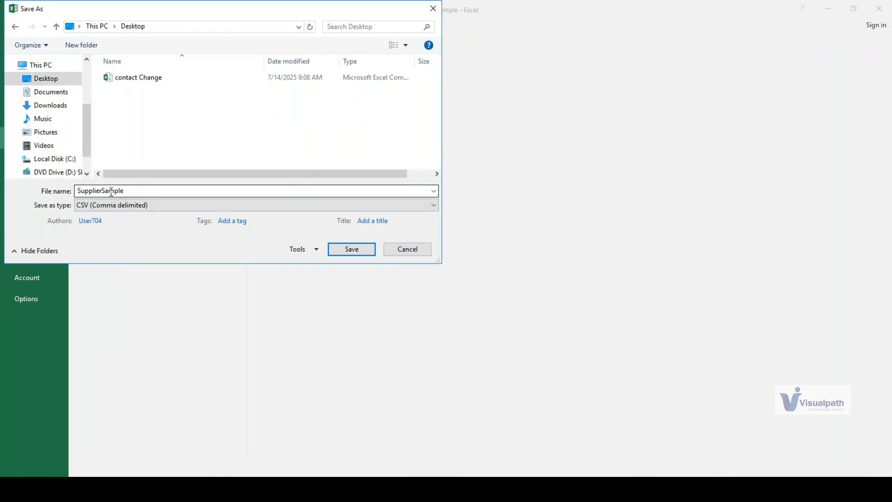
left_click(336, 250)
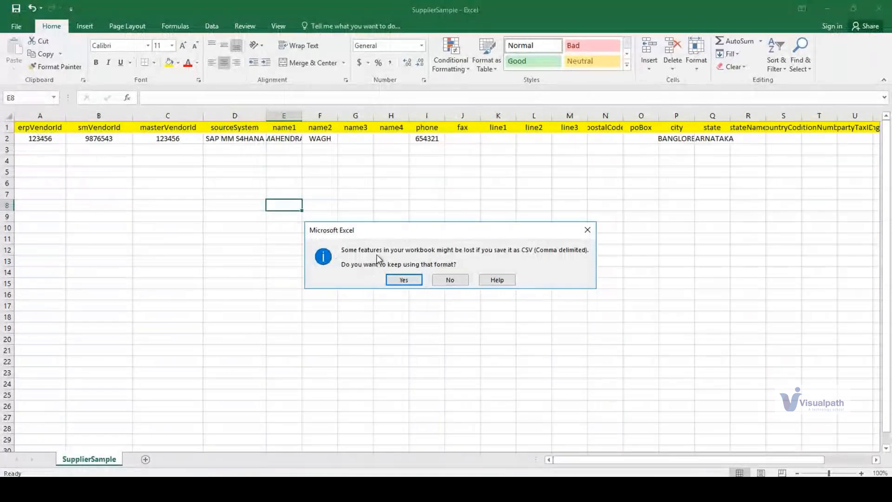
left_click(398, 285)
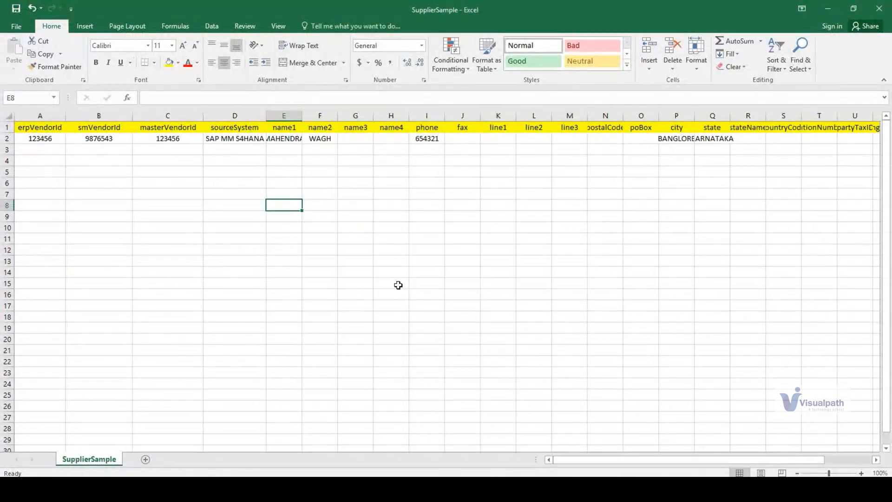
- Look over the header columns around masterVendorId and name3 in the saved SupplierSample sheet
left_click(357, 194)
left_click(360, 131)
key("Left")
key("Left")
key("Left")
key("Left")
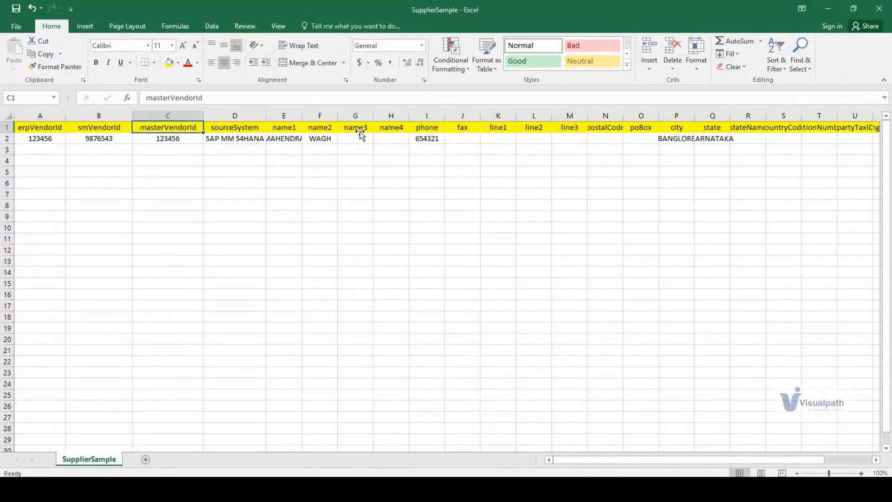
left_click(348, 237)
key("Right")
key("Right")
key("Right")
key("Right")
key("Right")
key("Right")
key("Right")
key("Right")
key("Right")
- Return to SAP Ariba and choose SupplierSample.csv from the Desktop as the supplier file to import
left_click(828, 8)
left_click(138, 88)
left_click(376, 367)
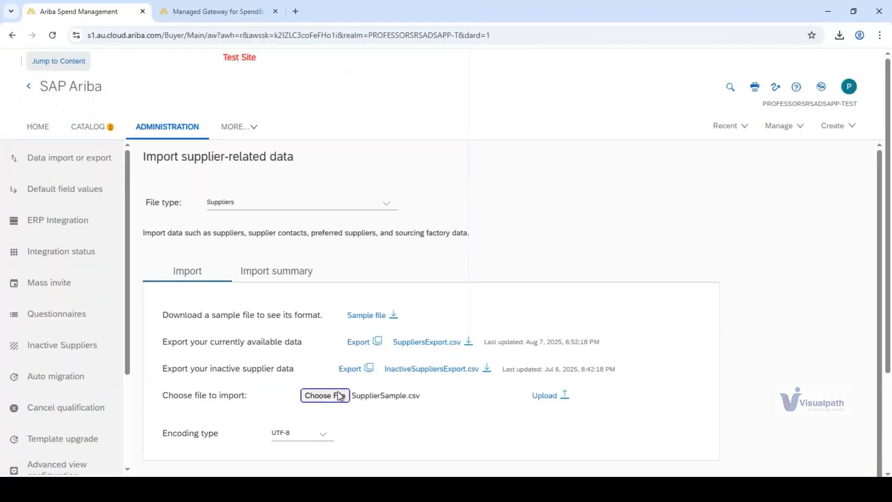
left_click(546, 398)
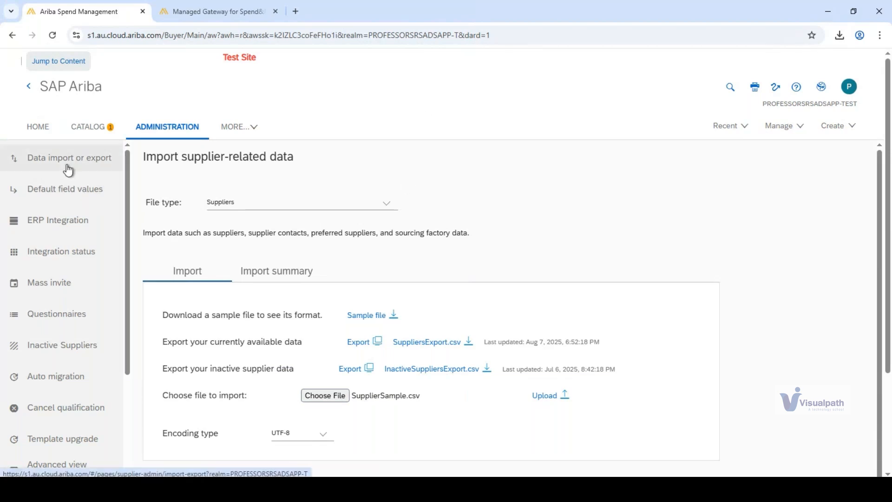
- Set the import file type to Supplier contacts, then download its sample file and open SupplierContacts.csv in Excel
left_click(386, 203)
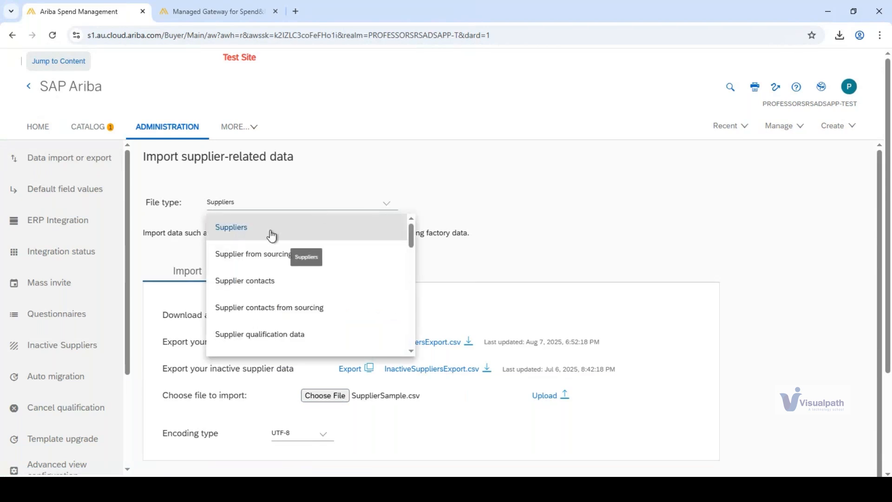
left_click(247, 284)
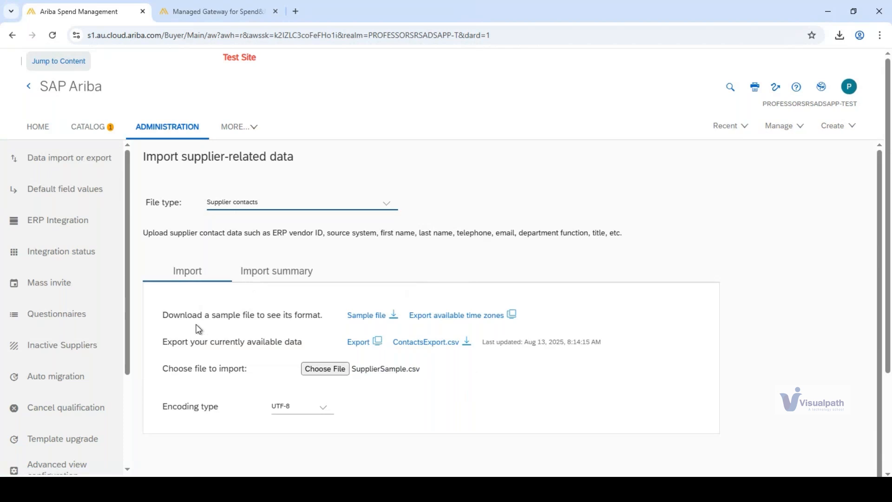
left_click(394, 317)
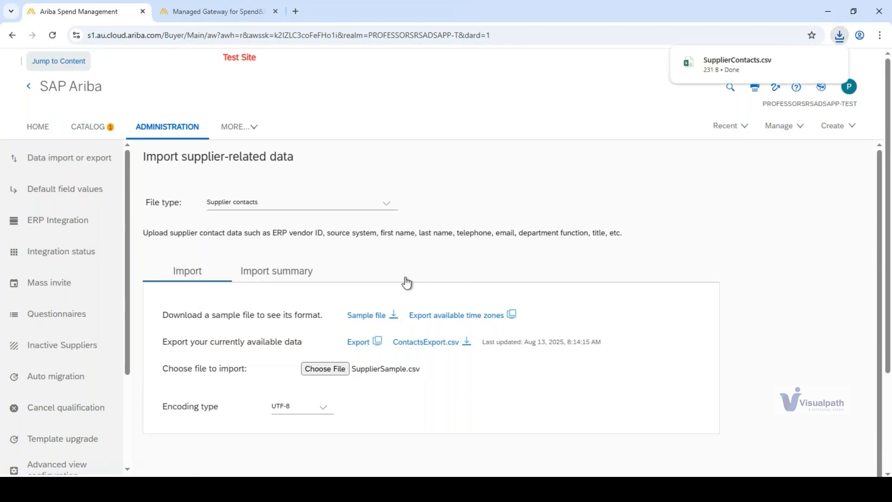
left_click(714, 61)
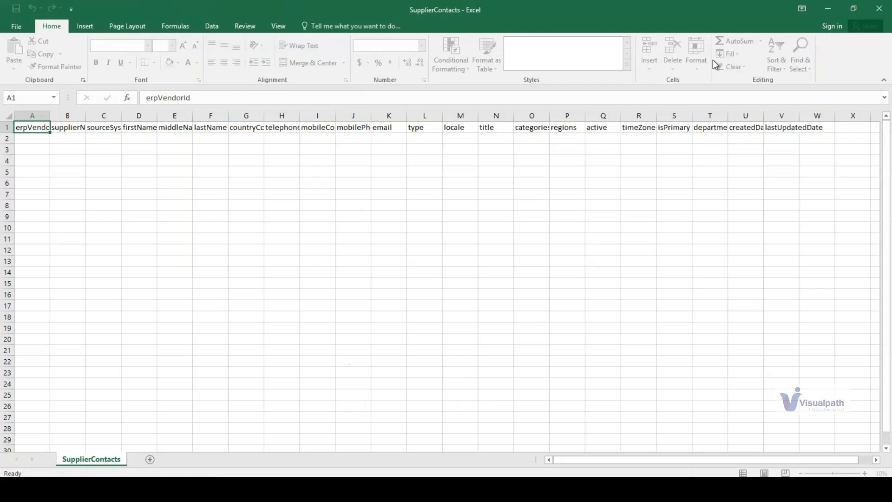
- Review the SupplierContacts header row up to the mobileCountryCode, mobile phone and email columns
key("Right")
key("Right")
key("Right")
key("Right")
key("Right")
key("Right")
key("Right")
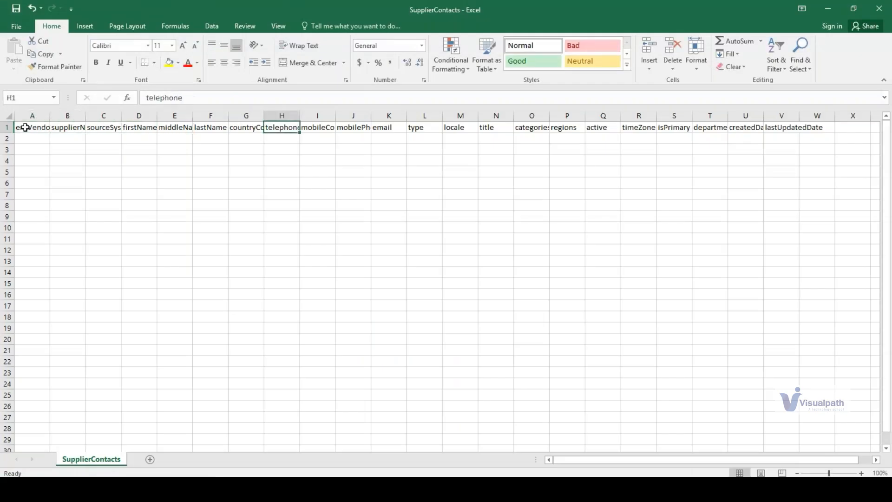
key("Right")
key("shift+Right")
key("shift+Right")
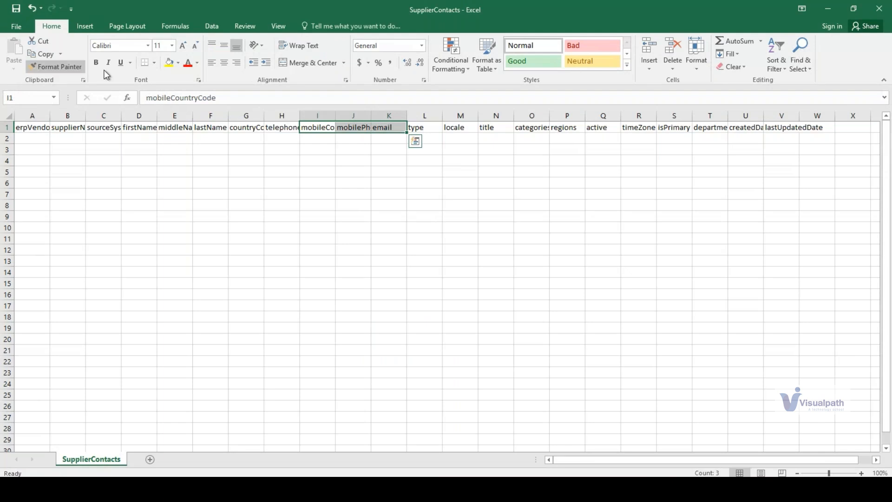
- Fill the telephone, mobile country code, mobile phone and email header cells with yellow in the SupplierContacts sheet
left_click(169, 62)
left_click(205, 169)
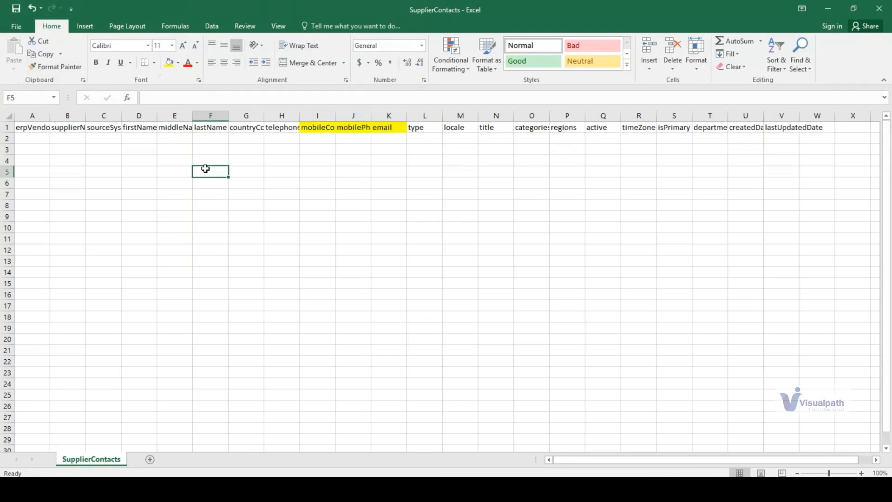
left_click(284, 125)
left_click(169, 62)
left_click(391, 202)
key("shift+Up")
left_click(267, 127)
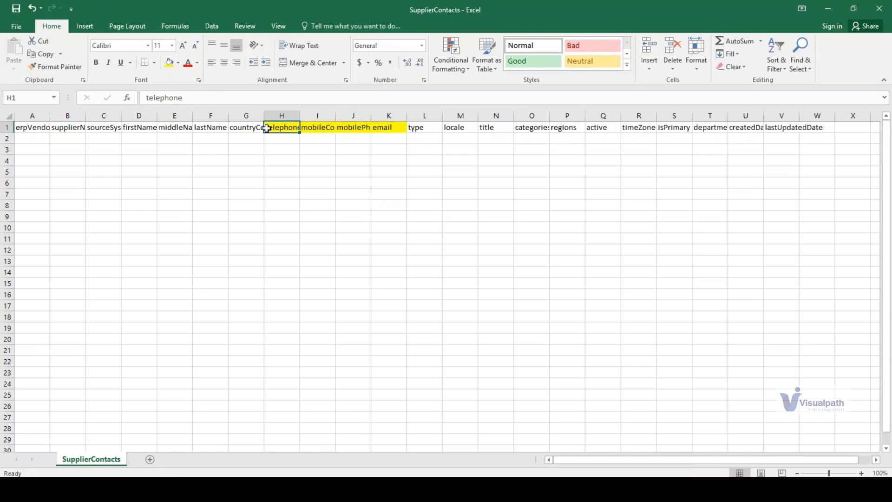
left_click_drag(41, 139, 110, 139)
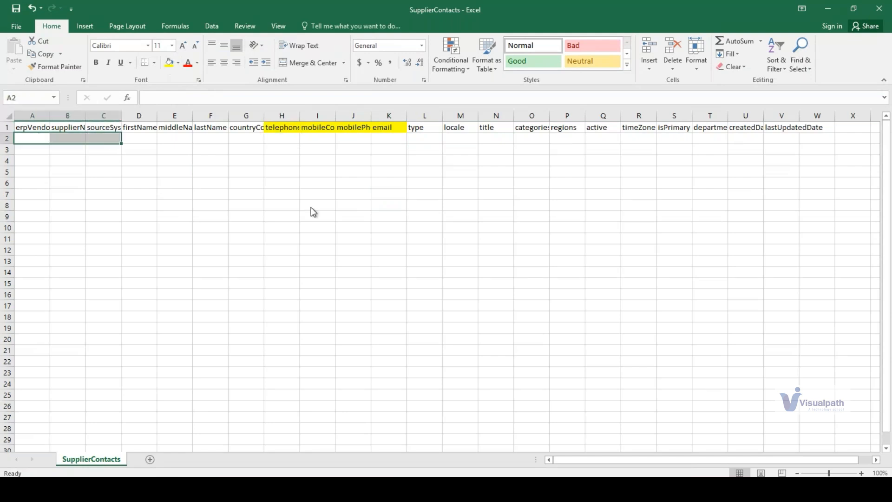
- Switch back to SAP Ariba and view the ERP Integration setup and the Integration message status page
key("alt+Tab")
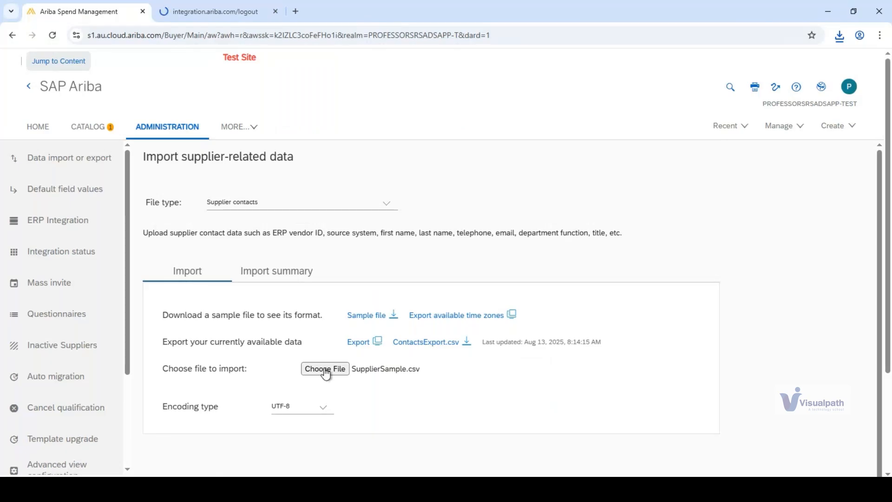
scroll(758, 366, "down", 1)
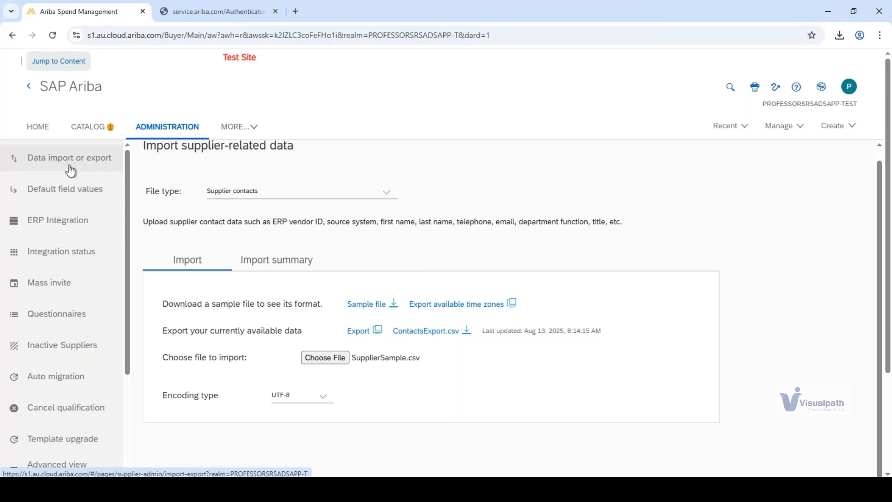
left_click(73, 227)
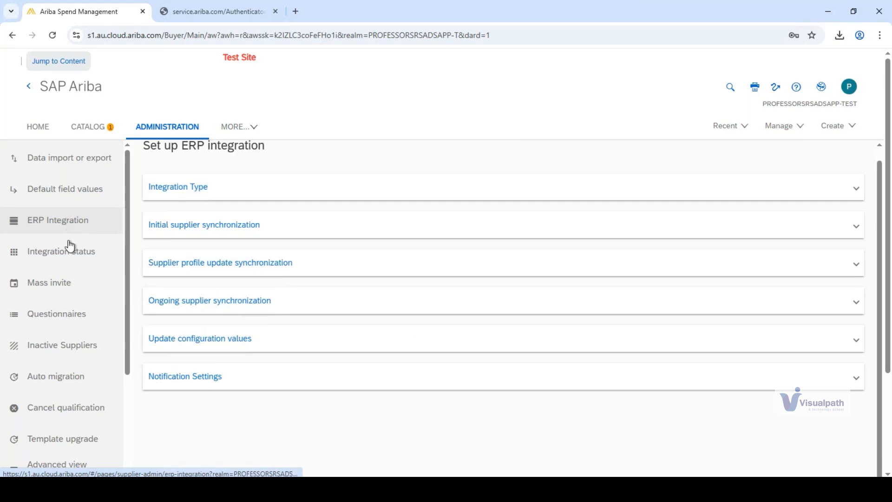
left_click(70, 246)
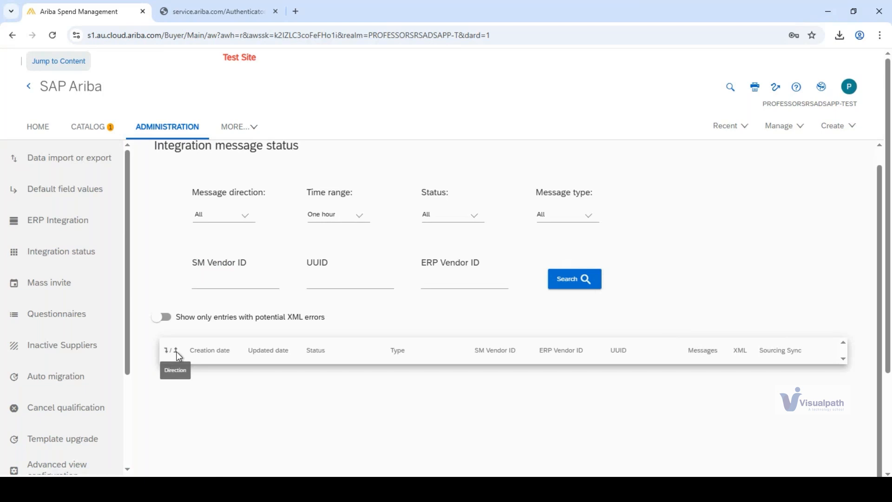
- Return to the ERP integration setup, look at the Initial supplier synchronization section, and reload the setup page
left_click(41, 219)
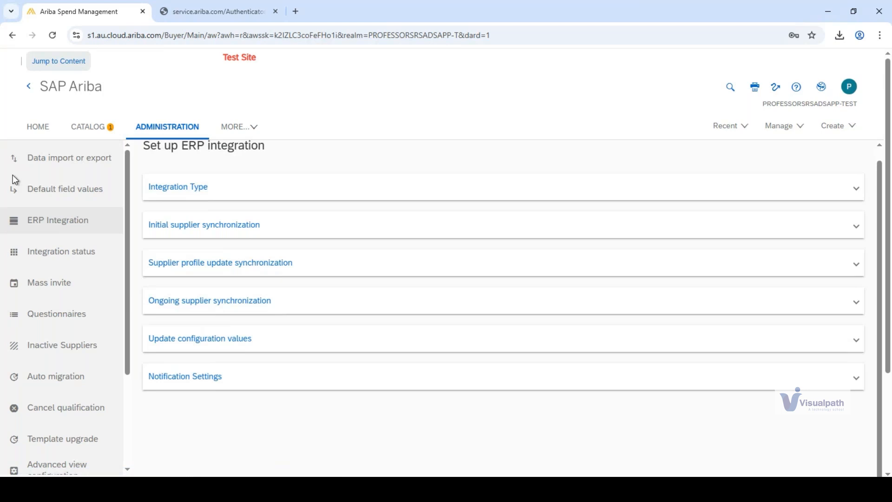
left_click(210, 229)
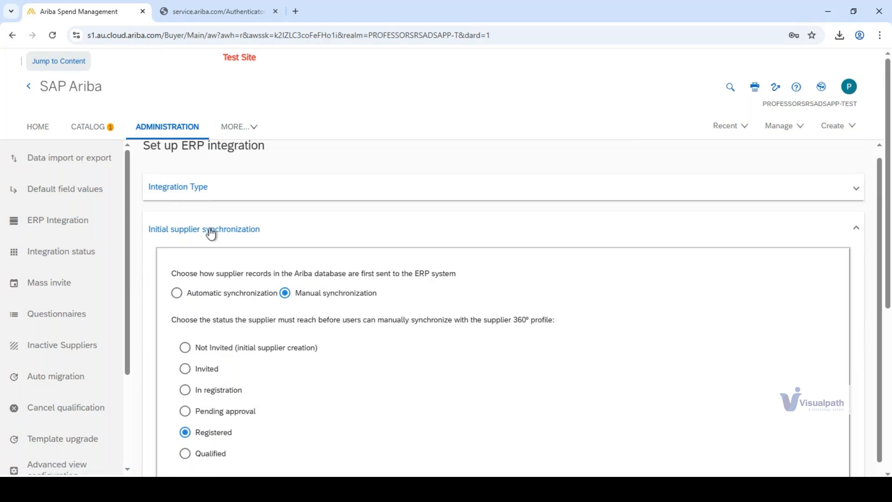
left_click(83, 224)
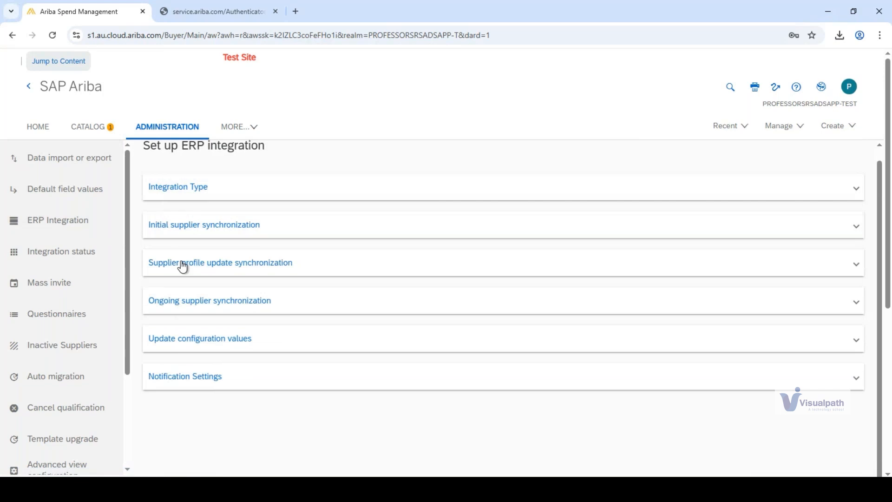
- Expand the Integration Type section and examine the available integration types without changing the selection
left_click(180, 188)
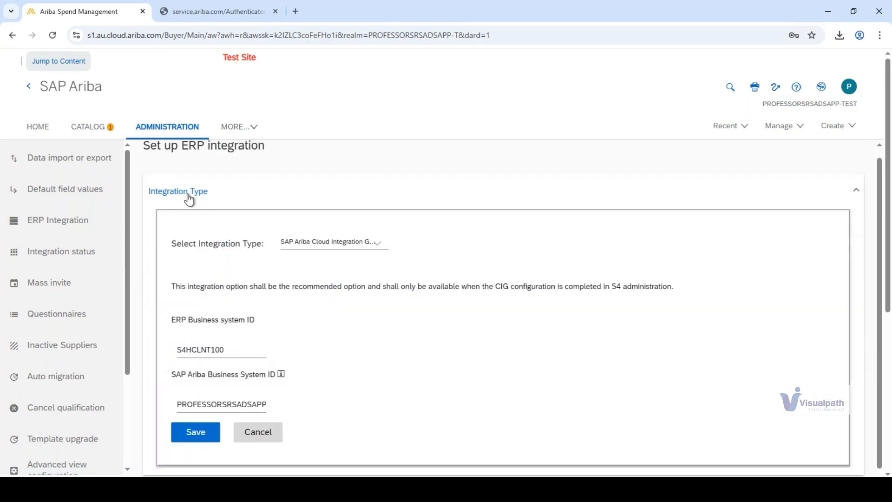
scroll(189, 199, "down", 1)
left_click(356, 187)
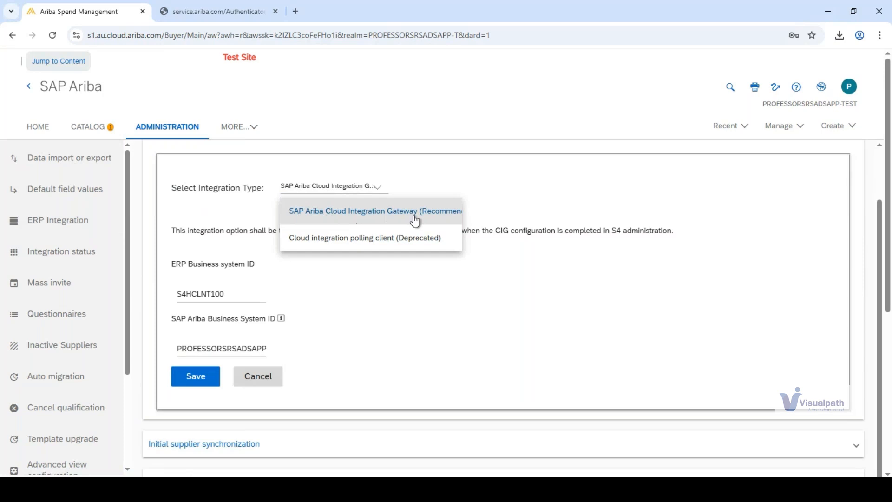
left_click(372, 112)
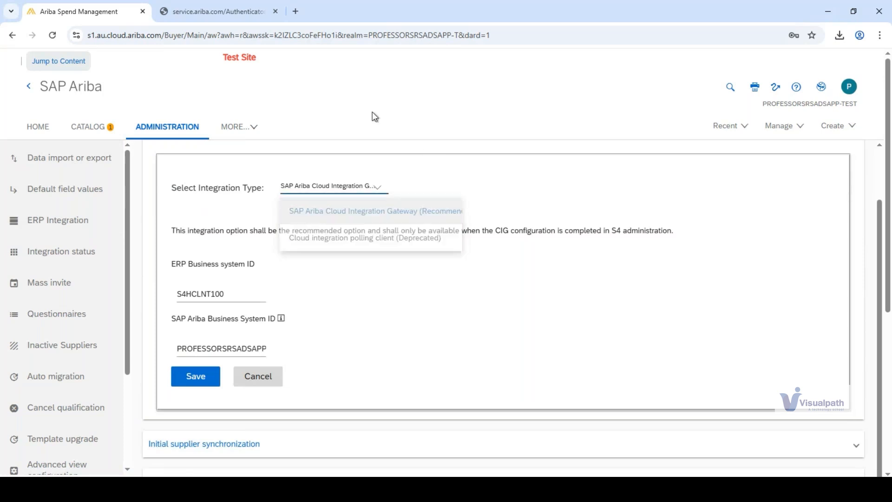
- Examine the ERP Business system ID under Integration Type and check the signed-in account's site name
left_click(183, 294)
left_click_drag(184, 293, 227, 291)
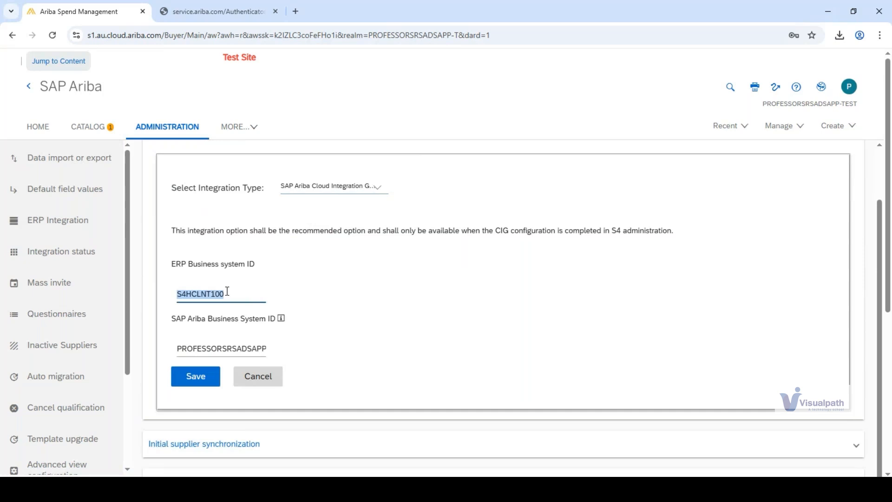
left_click_drag(189, 264, 248, 265)
left_click(248, 265)
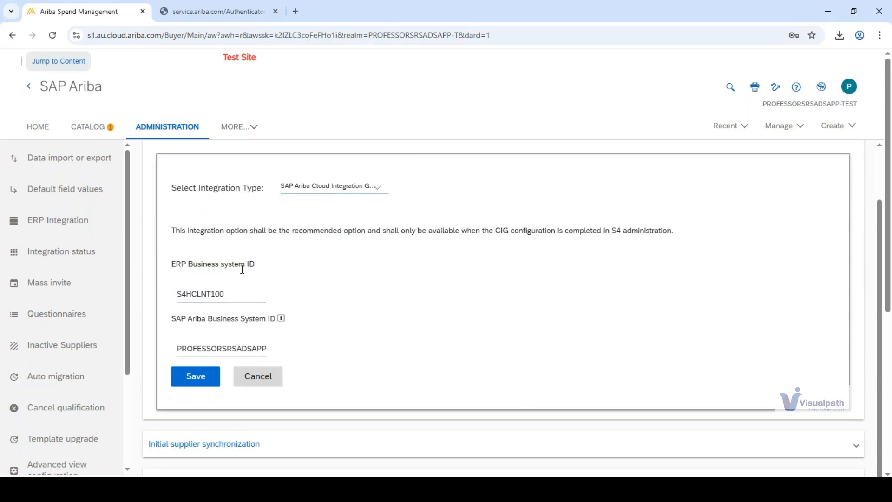
left_click_drag(181, 293, 215, 294)
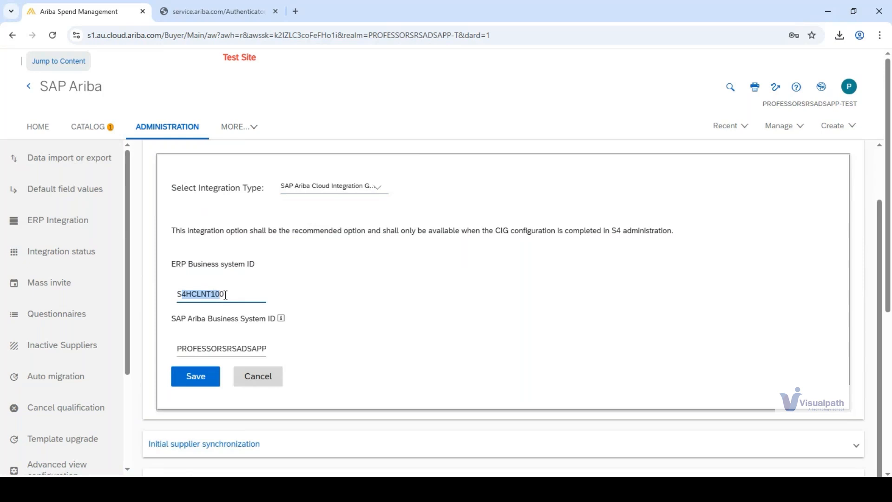
scroll(215, 288, "up", 2)
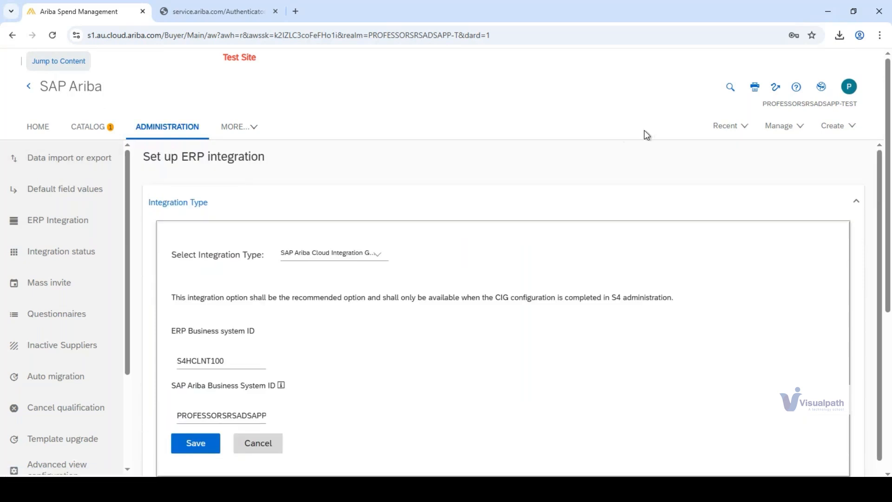
left_click(847, 92)
left_click(609, 86)
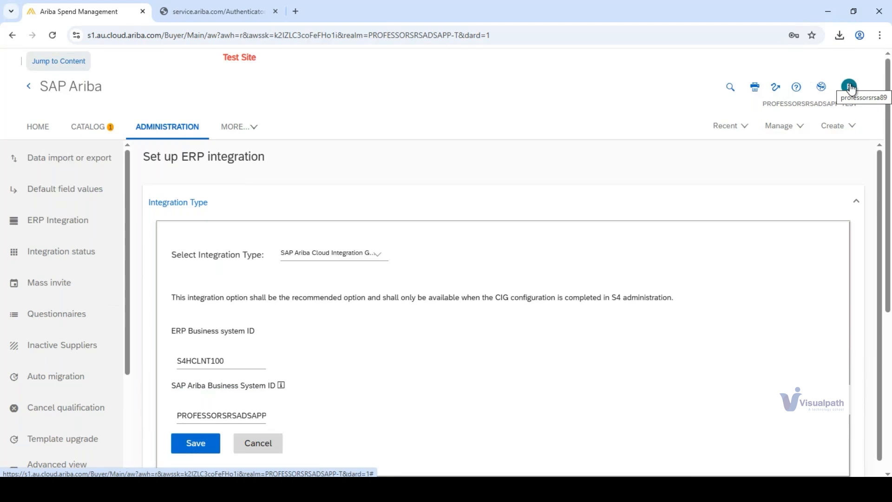
- Examine the full SAP Ariba Business System ID and compare it with the ERP Business system ID
scroll(571, 93, "down", 5)
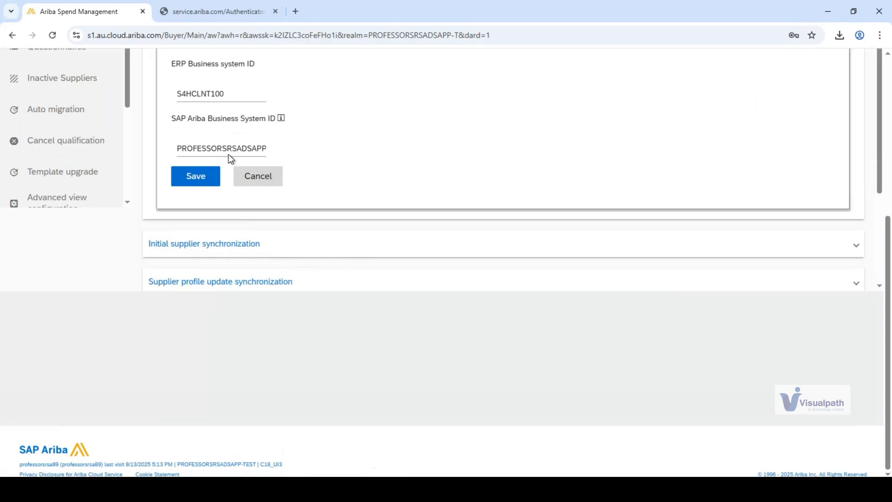
left_click_drag(180, 146, 296, 147)
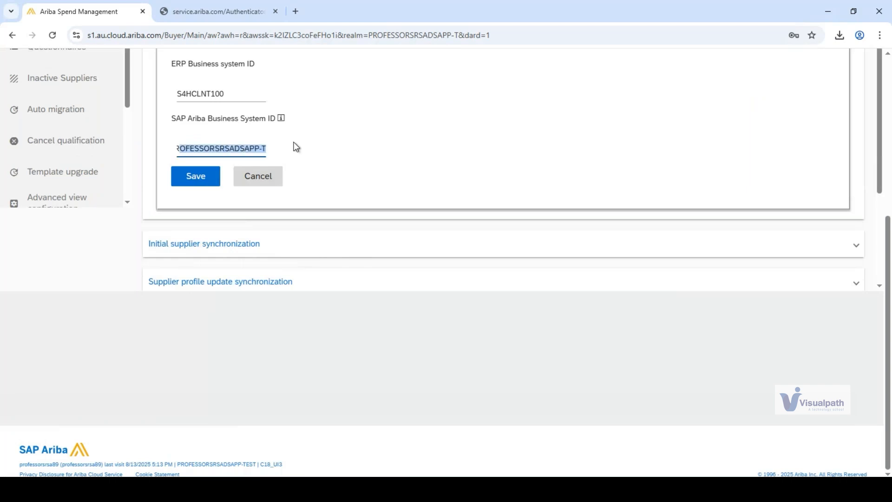
left_click(302, 343)
scroll(303, 358, "up", 2)
scroll(278, 390, "up", 3)
left_click_drag(179, 415, 284, 414)
left_click_drag(178, 361, 224, 363)
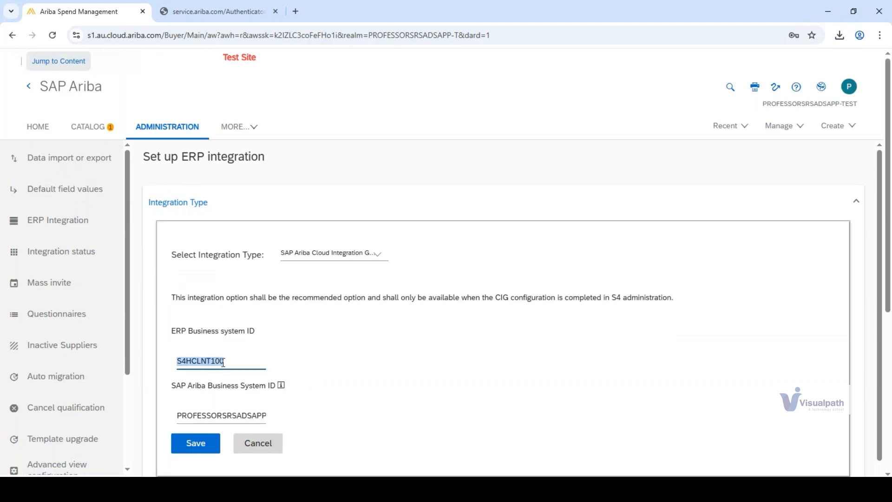
left_click(233, 362)
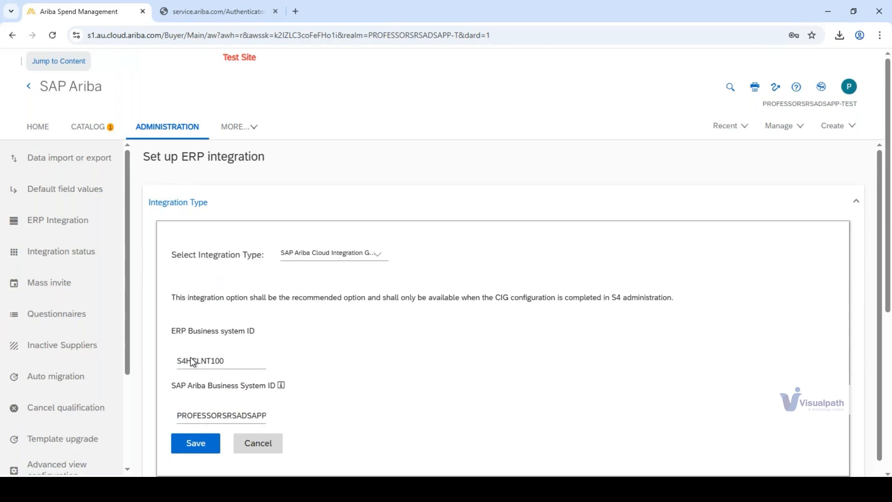
- Recheck the ERP Business system ID and the integration type, then collapse the Integration Type section
left_click_drag(177, 362, 227, 364)
left_click(227, 363)
left_click_drag(189, 254, 240, 264)
left_click(239, 264)
left_click(238, 199)
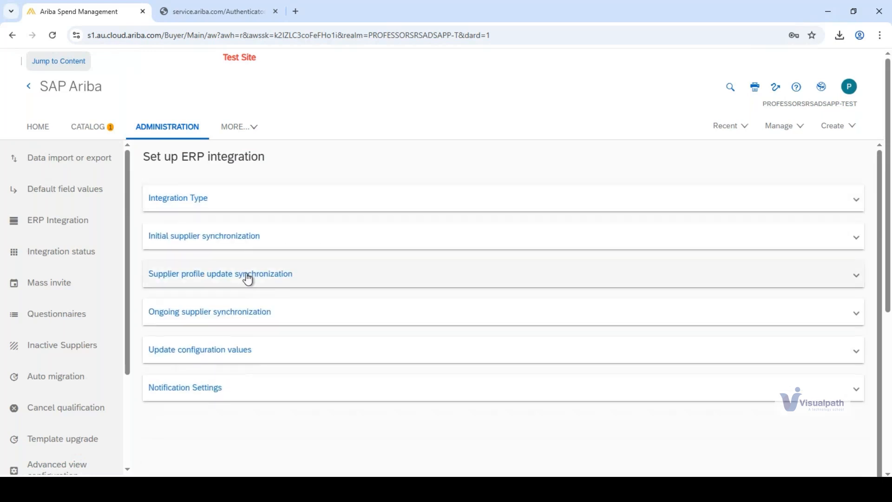
- Expand Initial supplier synchronization and compare the options offered under automatic and manual synchronization
left_click(193, 237)
scroll(483, 233, "down", 2)
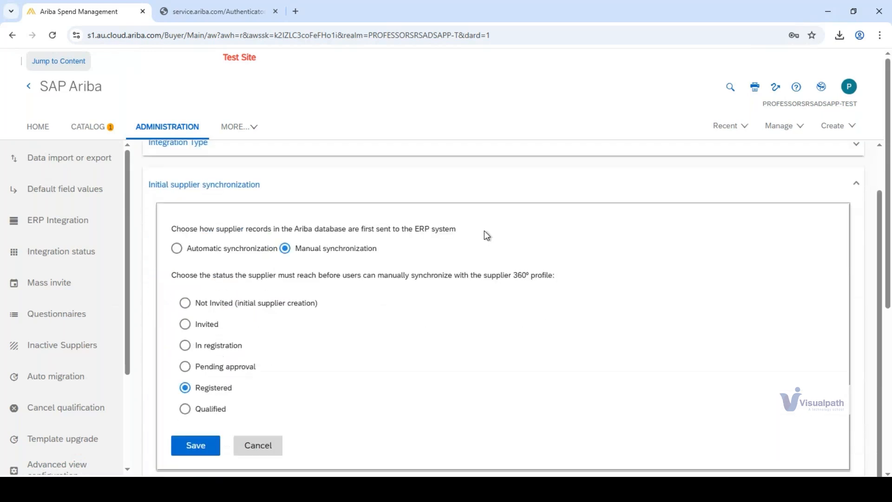
scroll(483, 232, "up", 1)
left_click_drag(184, 229, 410, 228)
left_click(411, 227)
left_click(175, 251)
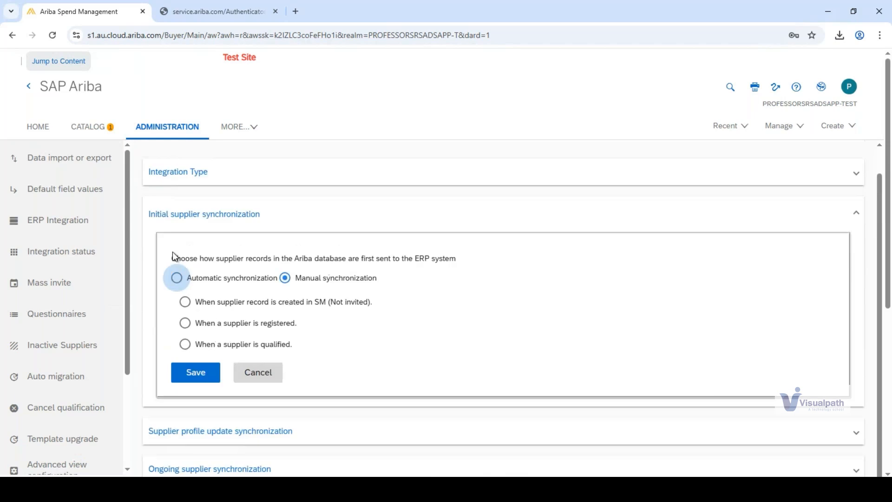
left_click(285, 278)
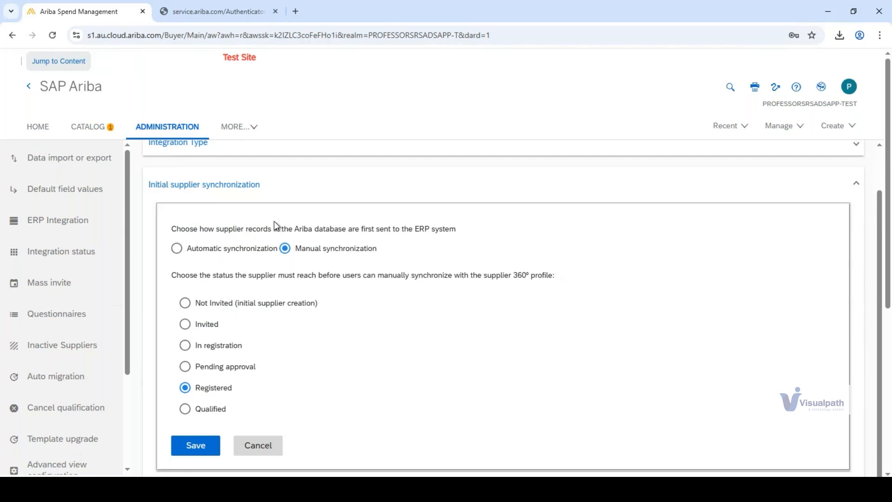
- Set the initial supplier synchronization to Automatic synchronization, triggered when a supplier is registered
left_click_drag(289, 229, 457, 231)
left_click(457, 231)
left_click(177, 249)
left_click(179, 251)
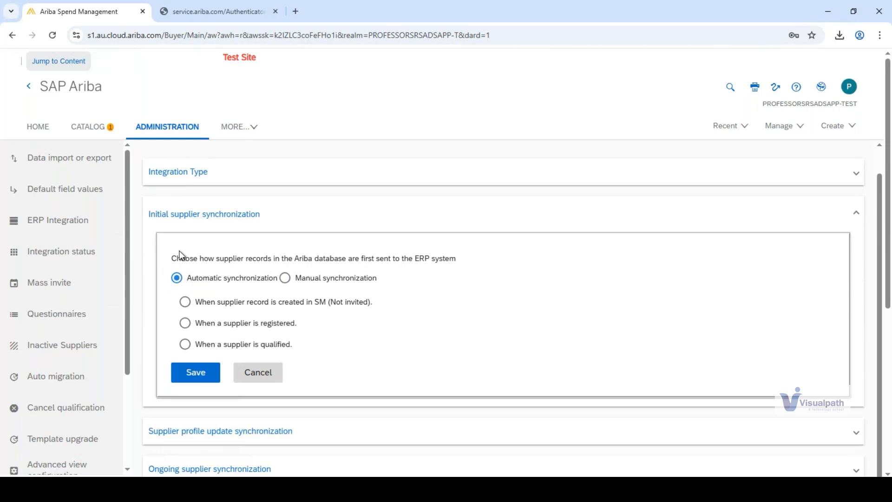
left_click(851, 130)
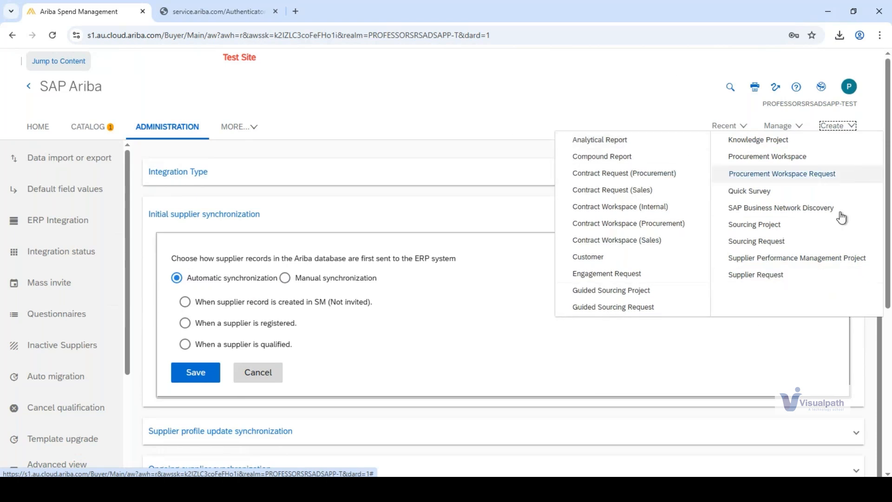
left_click(506, 122)
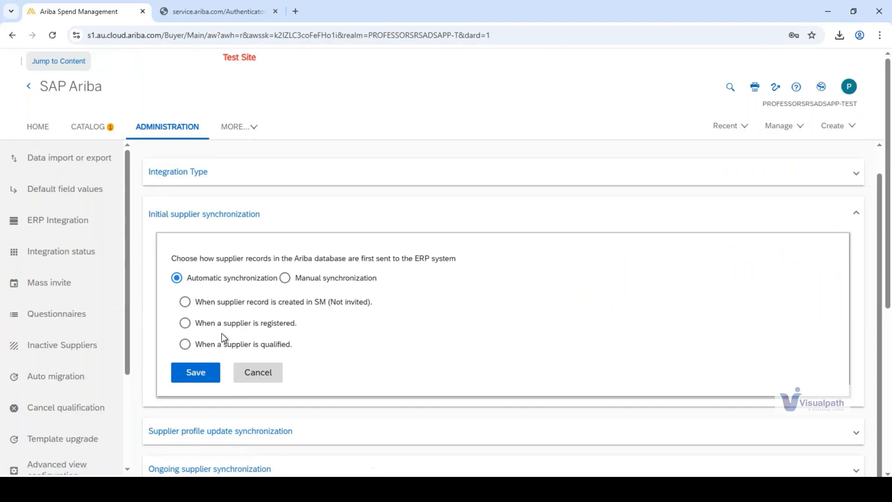
left_click(185, 323)
double_click(217, 324)
left_click_drag(244, 329, 296, 332)
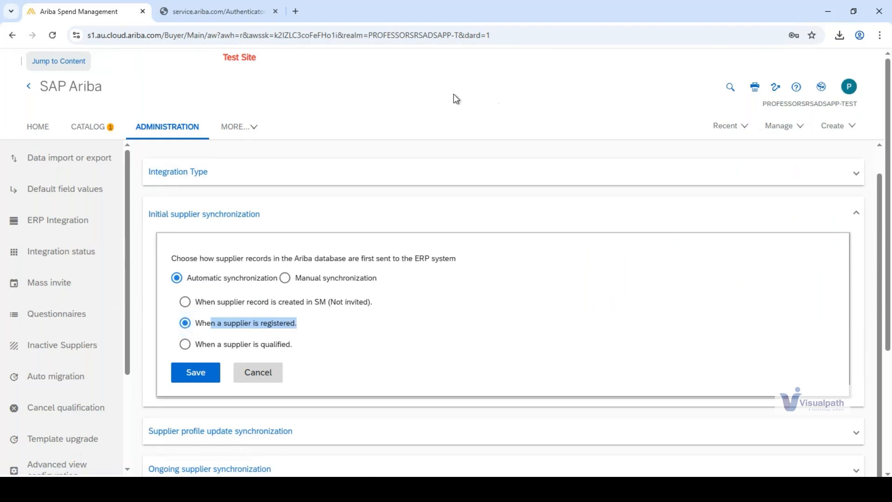
- Review the Supplier Request creation option, save the initial supplier synchronization settings, and open the Integration status page
left_click(852, 128)
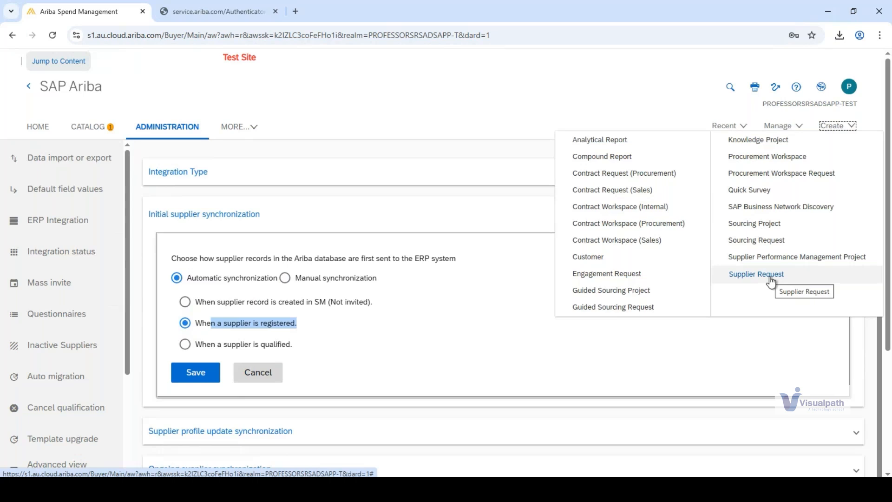
left_click(518, 92)
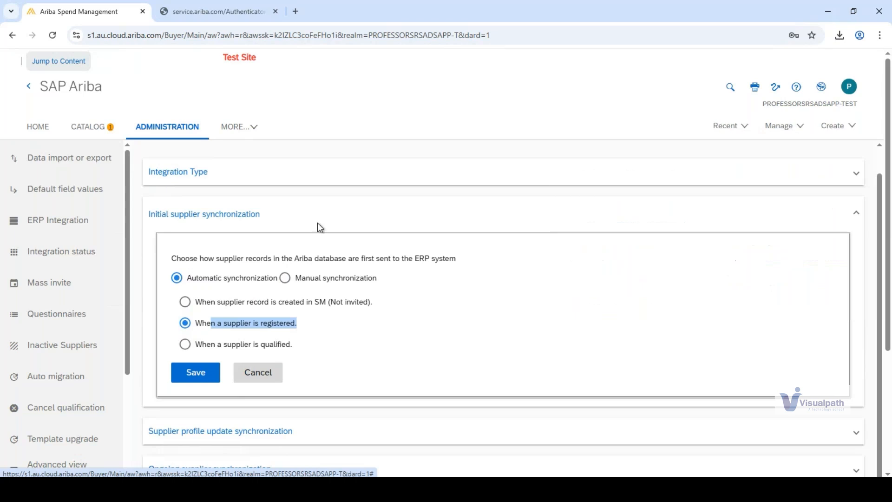
left_click(229, 326)
left_click_drag(222, 327, 295, 333)
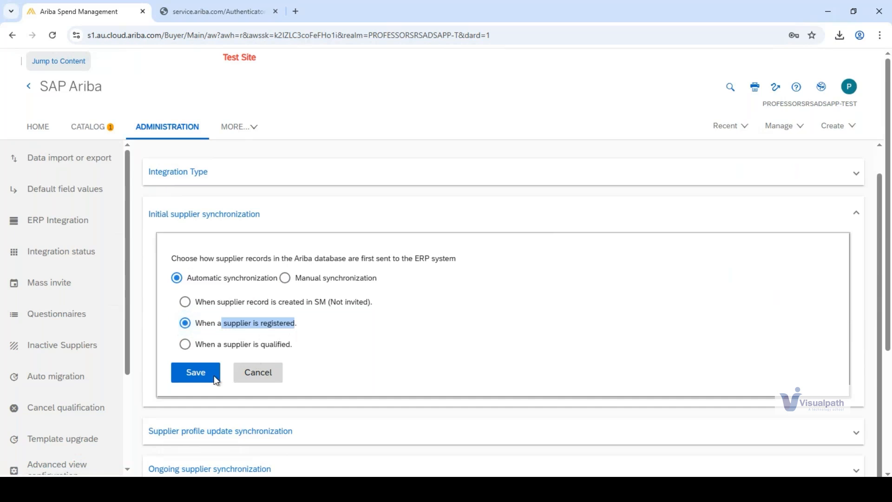
left_click(200, 377)
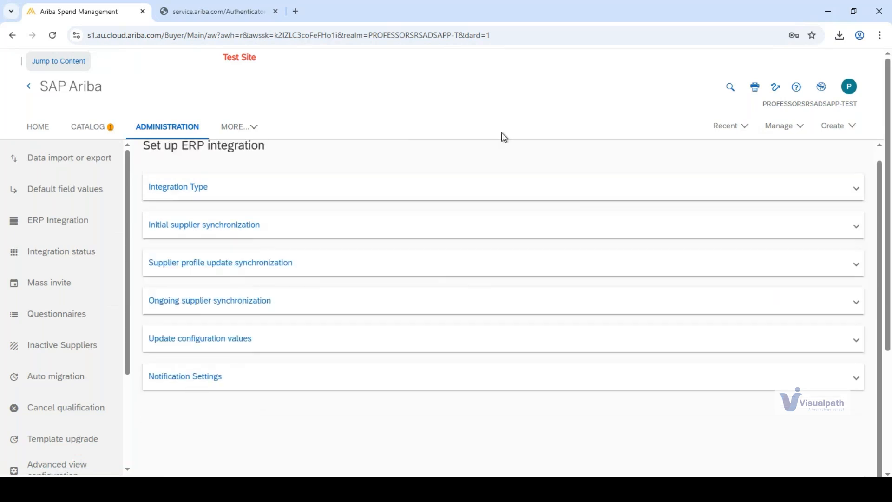
left_click(57, 256)
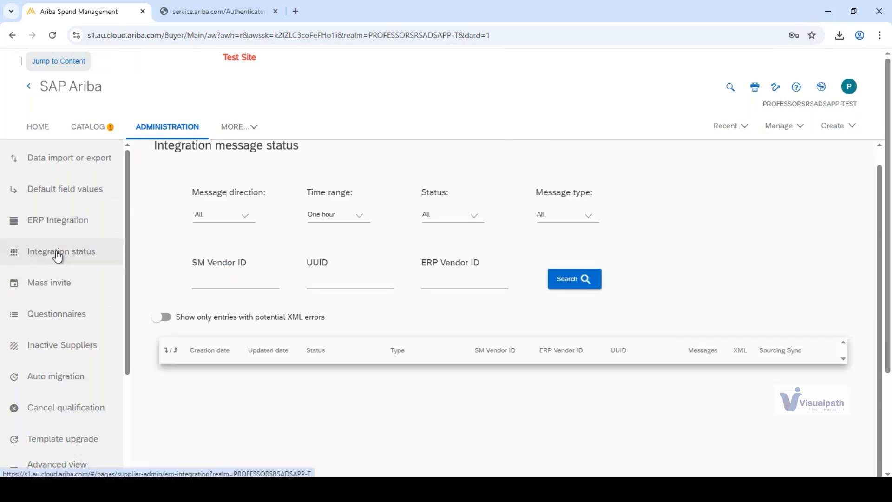